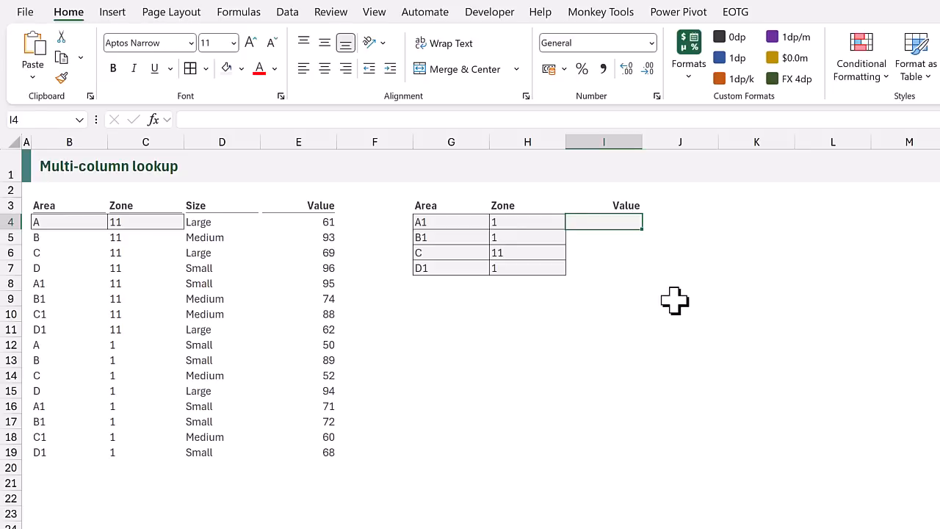
Step: Enter an XLOOKUP in I4 that finds G4&H4 in B4:B19&C4:C19 and returns the match from E4:E19
text(=XLOOKUP()
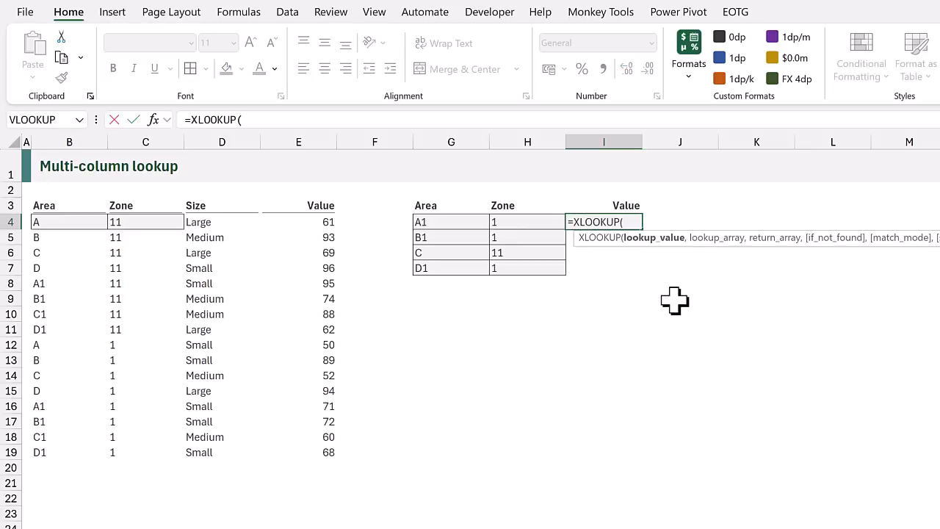
click(459, 223)
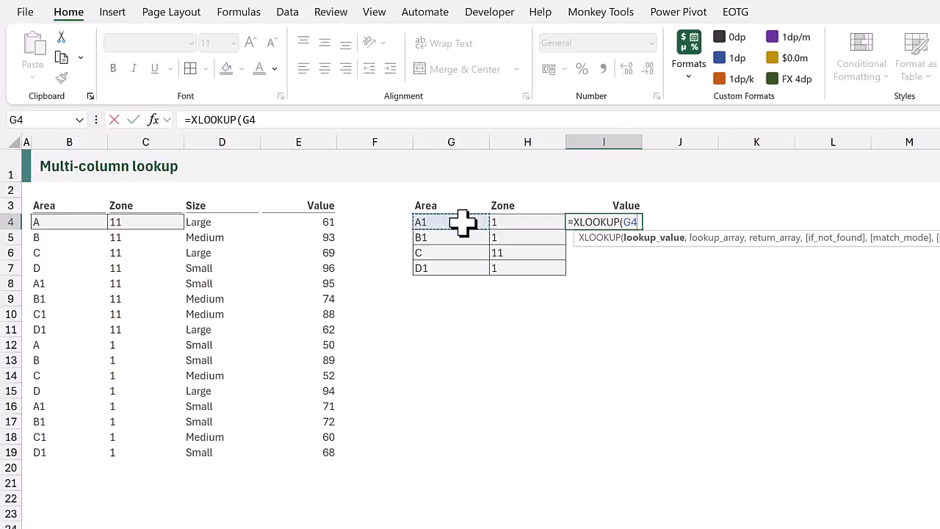
text(&)
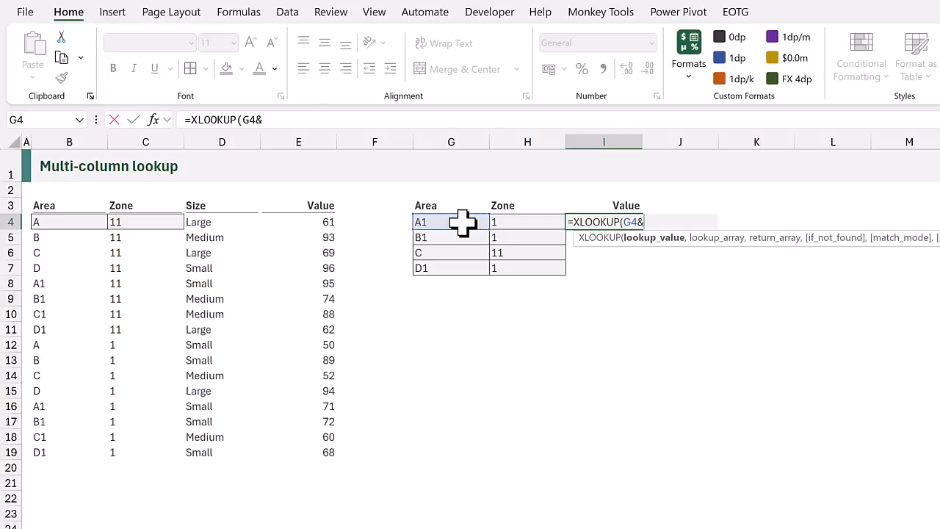
click(504, 218)
text(,)
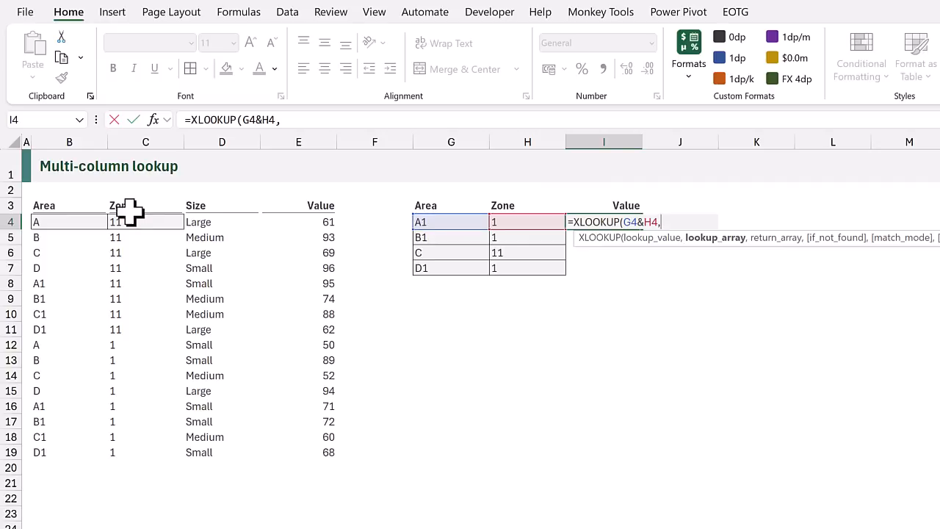
drag(92, 220, 56, 453)
text(&)
drag(129, 222, 127, 453)
text(,)
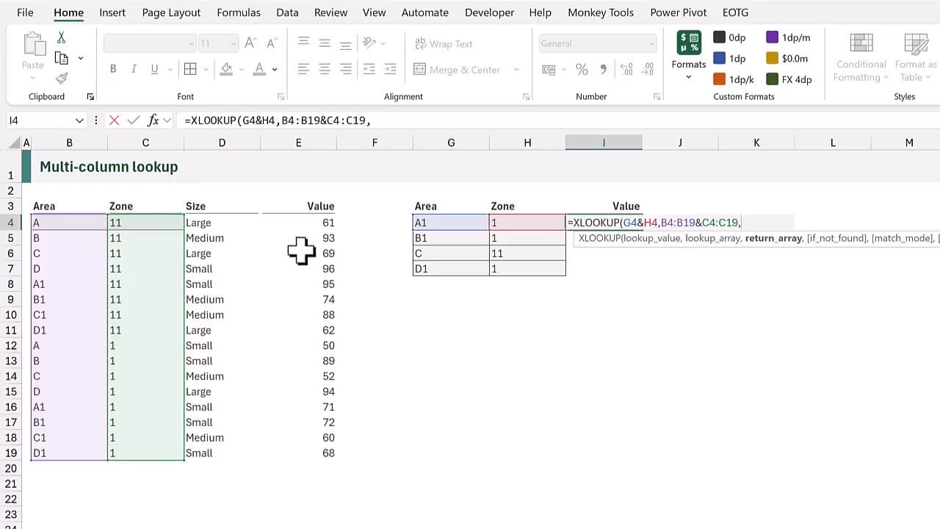
drag(321, 222, 308, 454)
text())
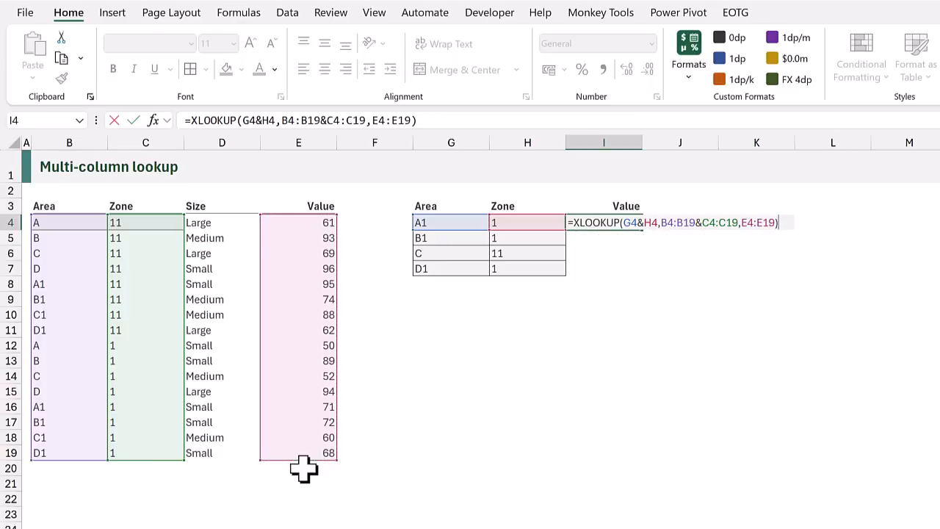
key(ctrl+Return)
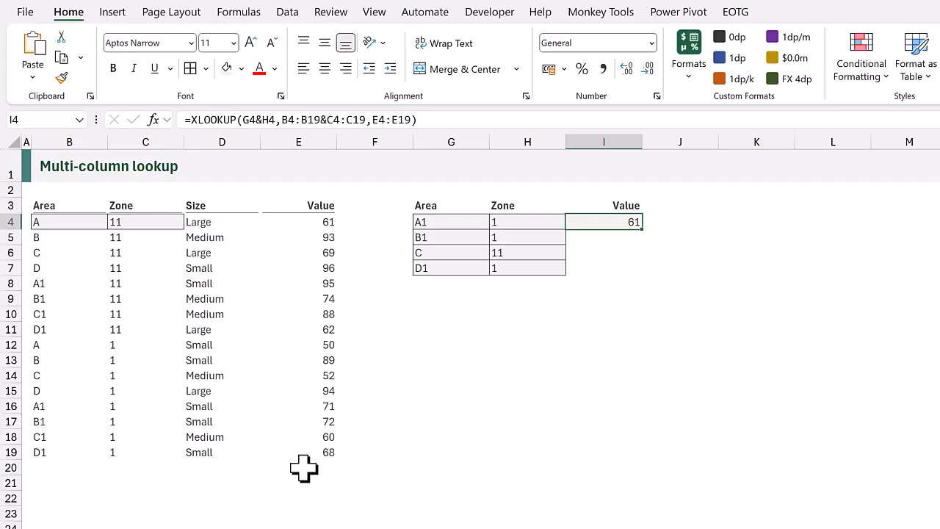
Step: Insert a "-" delimiter between the joined Area and Zone references in both the lookup value and lookup array of I4's formula
double_click(597, 224)
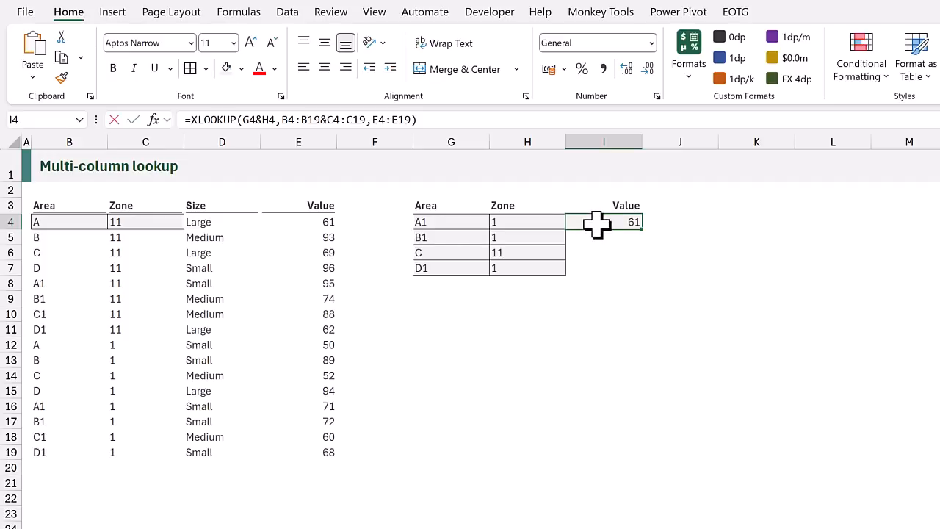
click(642, 223)
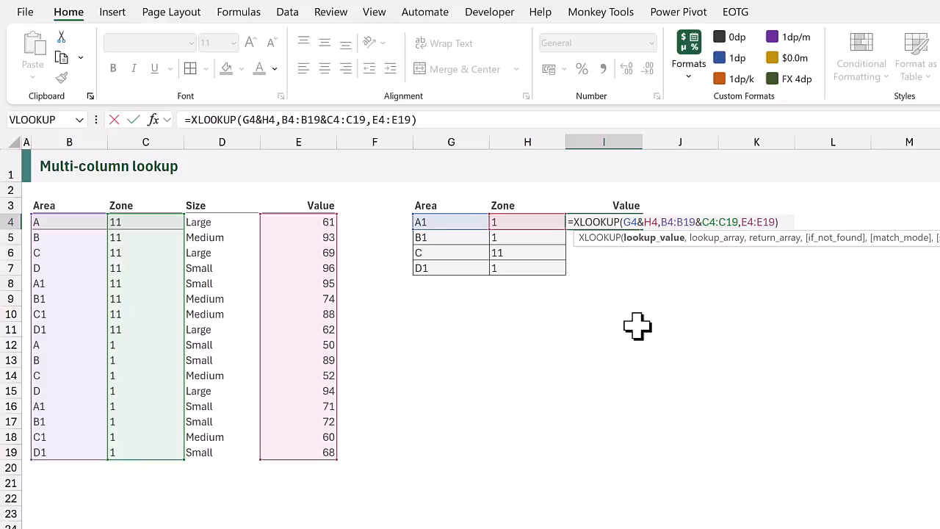
text("-"&)
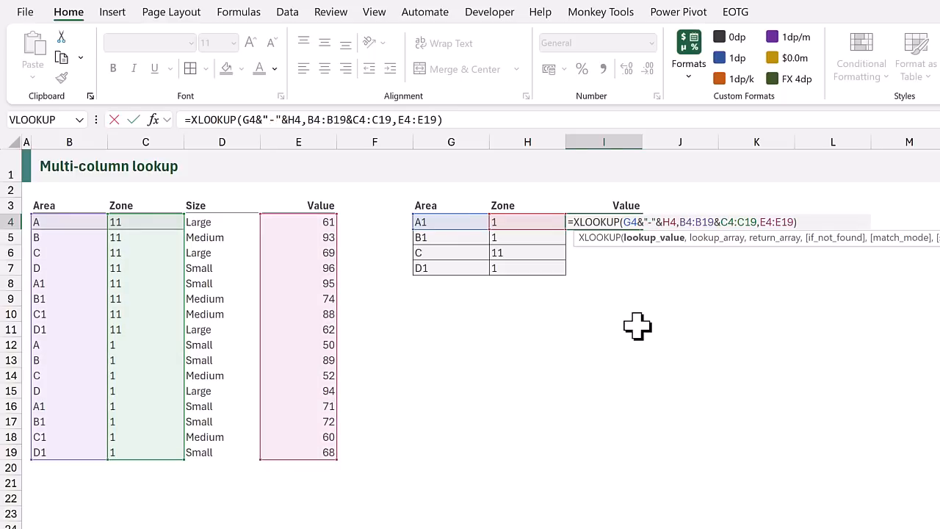
click(721, 221)
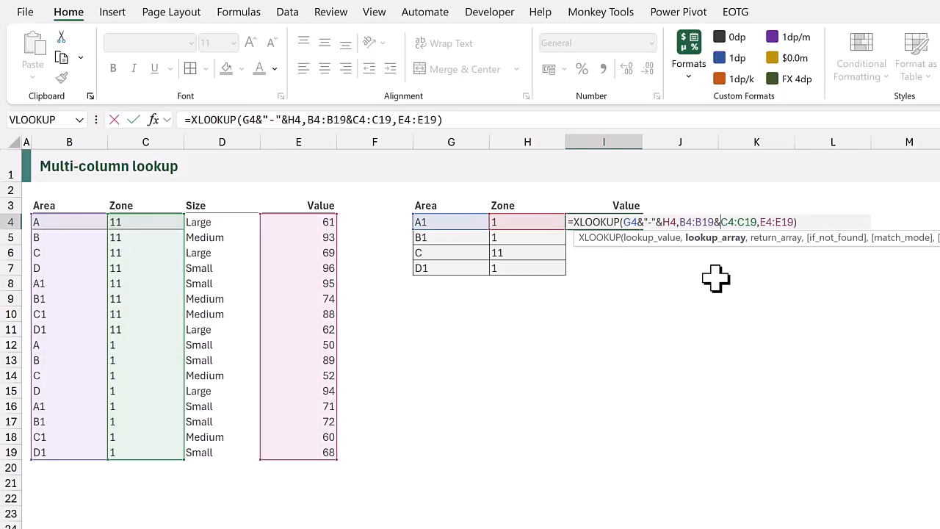
text("-"&)
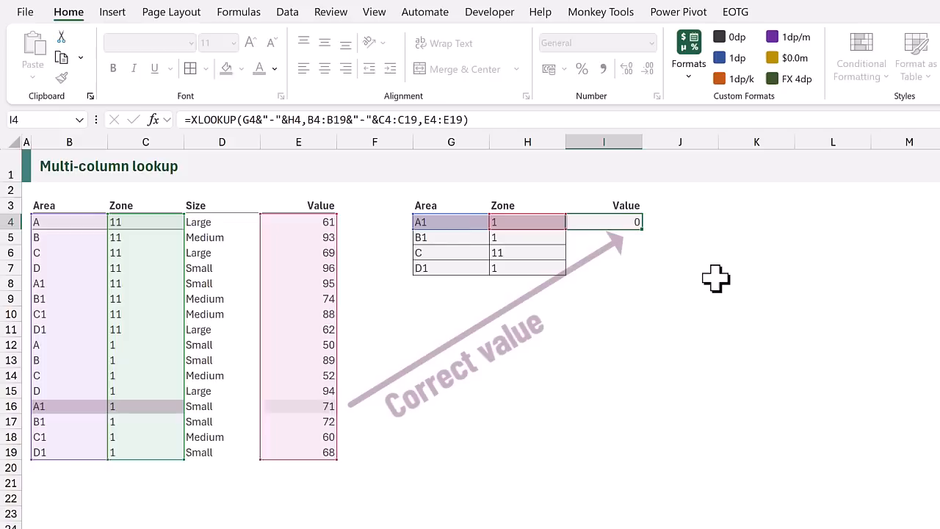
key(ctrl+Return)
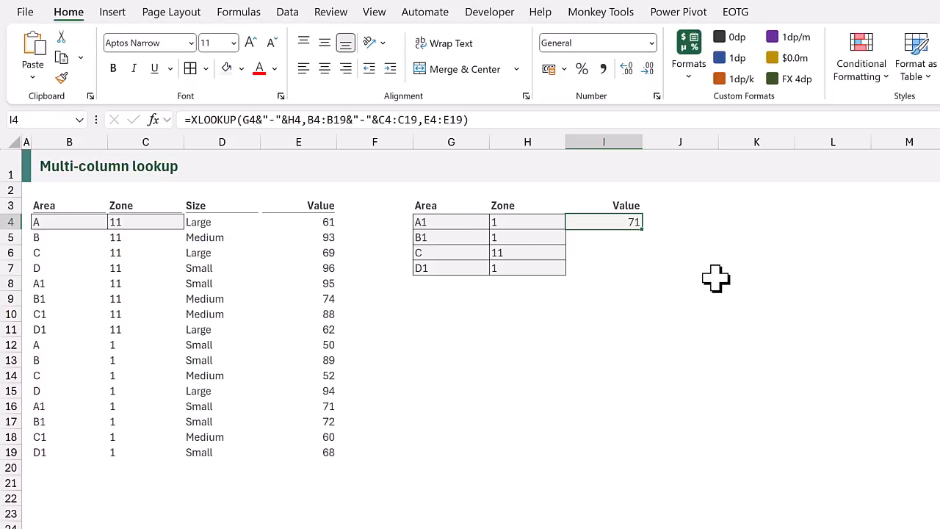
Step: Extend the lookup value references in I4's XLOOKUP to G4:G7 and H4:H7
double_click(634, 222)
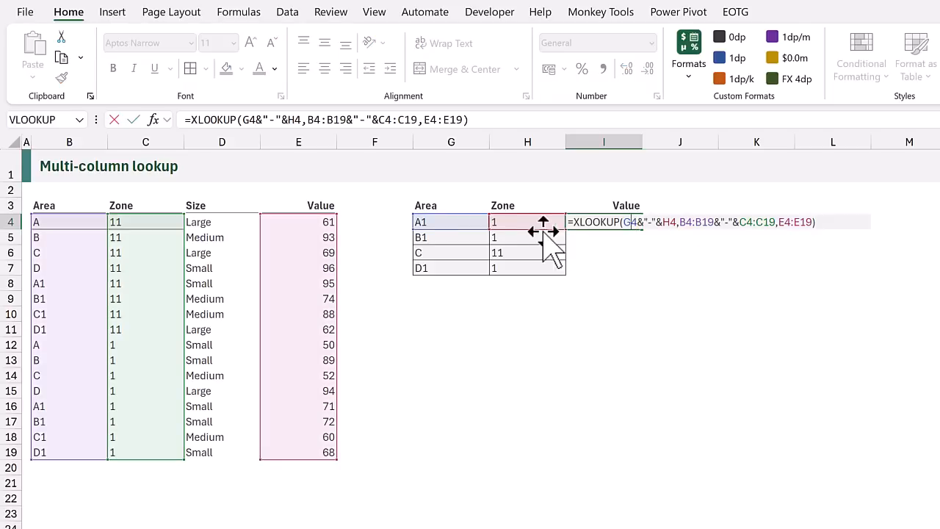
drag(411, 230, 411, 274)
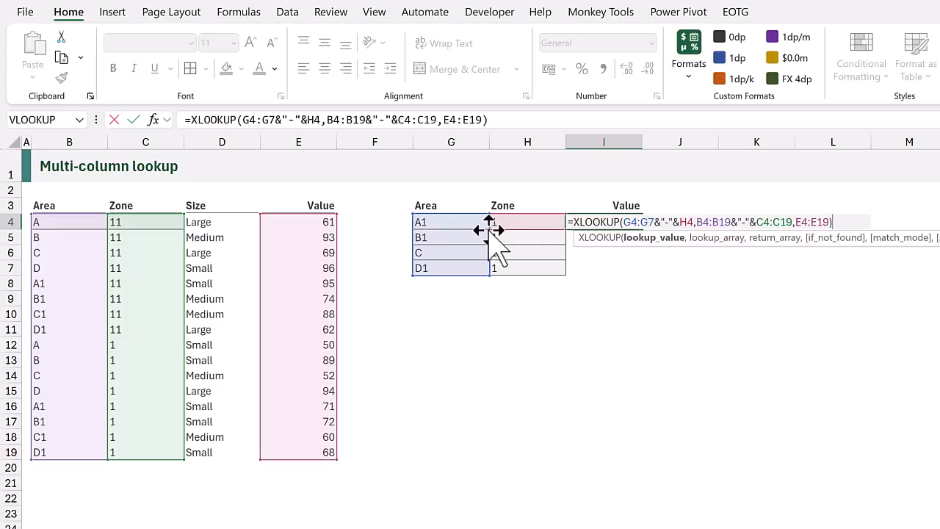
drag(489, 218, 487, 277)
key(ctrl+Return)
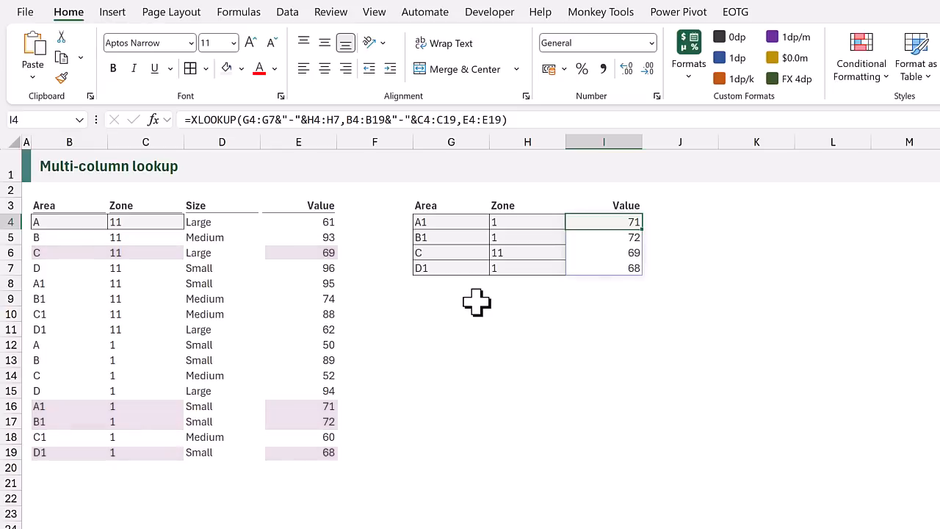
Step: Change the first data row's Area in B4 to A1 and its Zone in C4 to 1
click(61, 224)
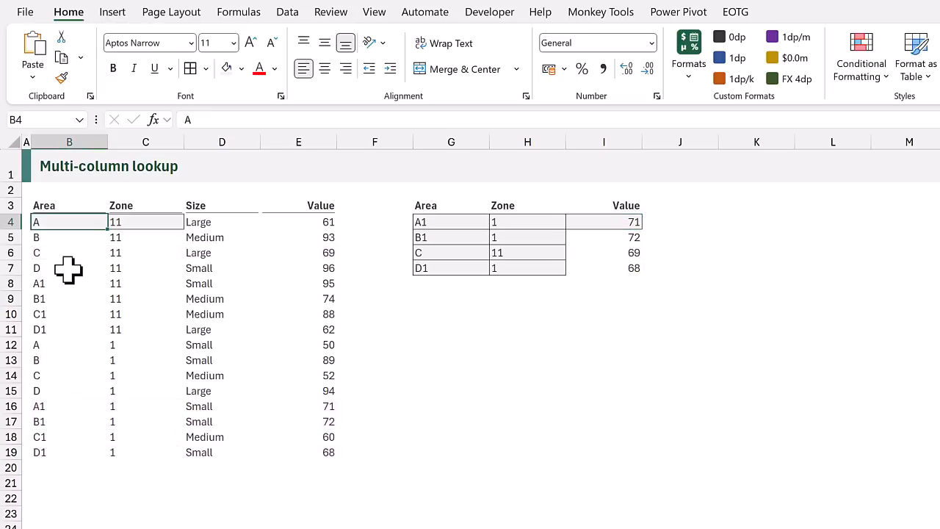
text(A1)
key(Tab)
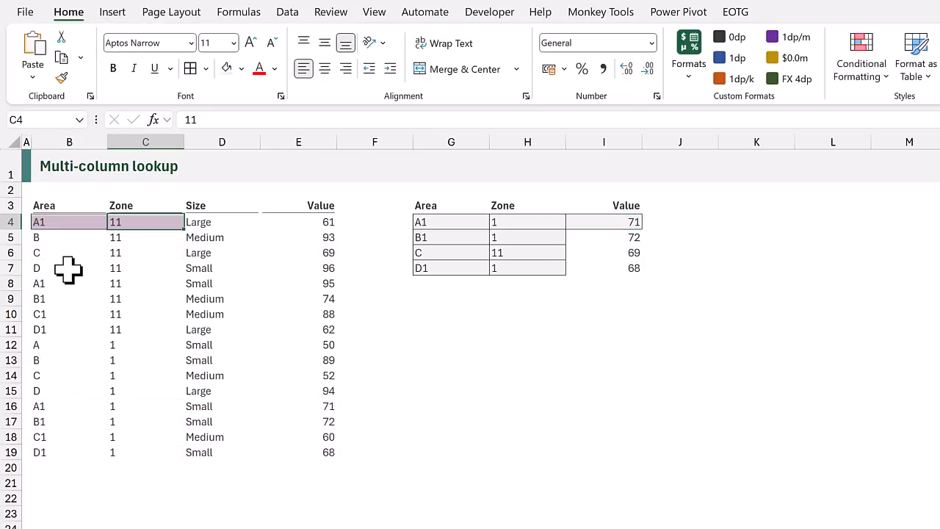
key(ctrl+Return)
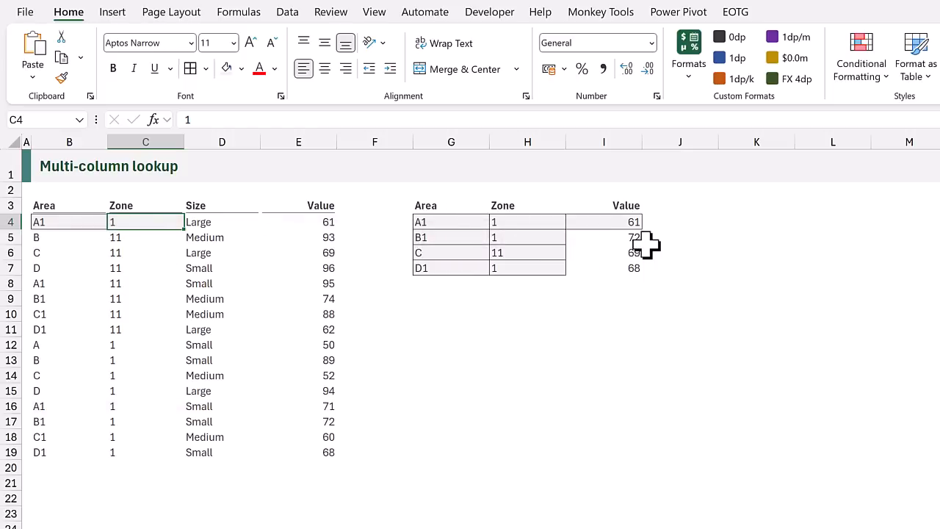
Step: Set the search mode of I4's XLOOKUP to -1 for last-to-first, leaving the if-not-found and match mode arguments empty
click(630, 224)
double_click(517, 228)
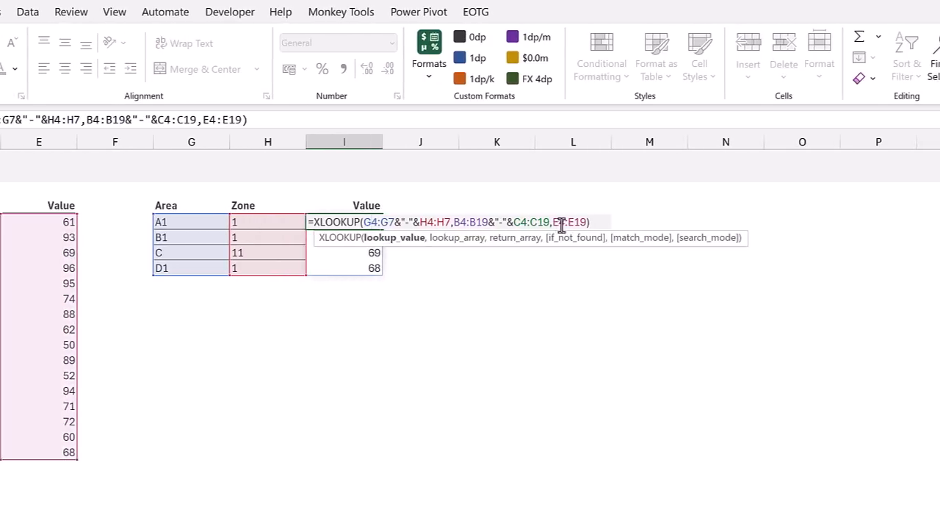
click(743, 227)
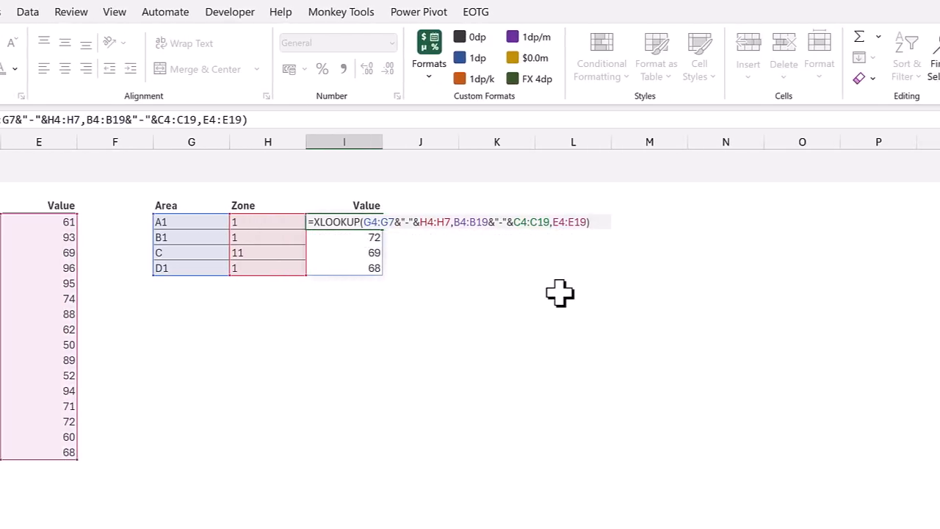
key(BackSpace)
text(,,,)
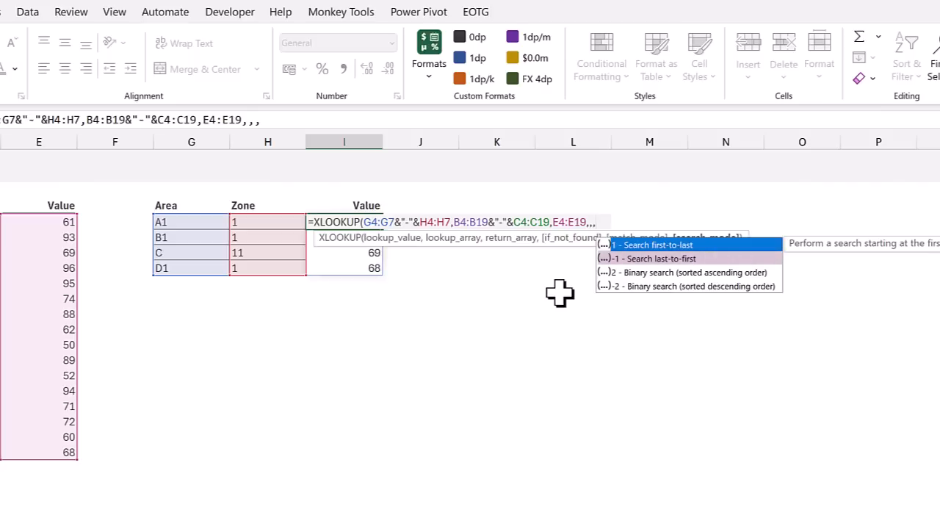
text(-1)
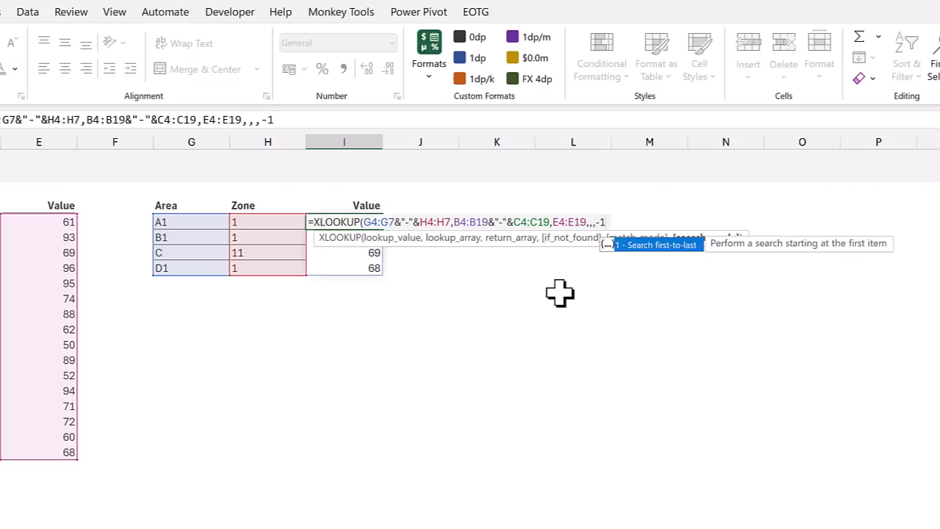
text())
key(Return)
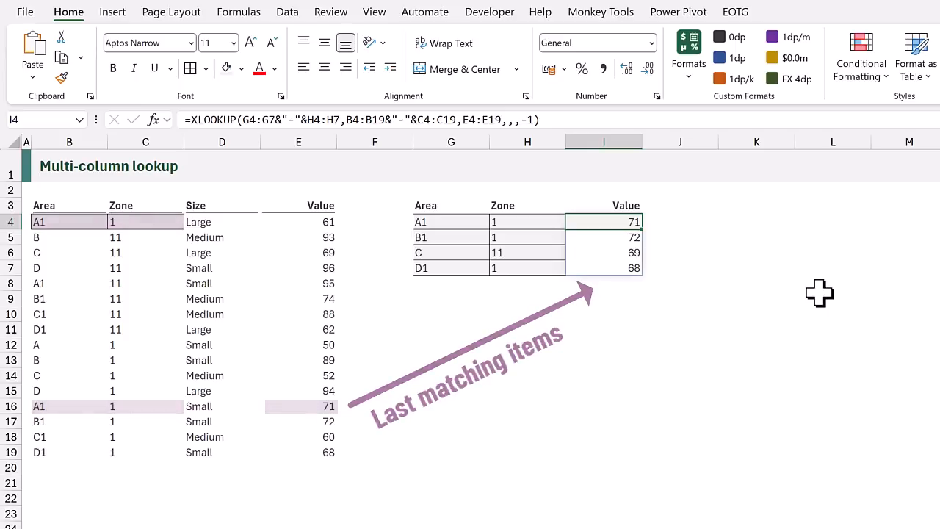
Step: Move the return array of I4's XLOOKUP to the Size column, D4:D19
double_click(617, 224)
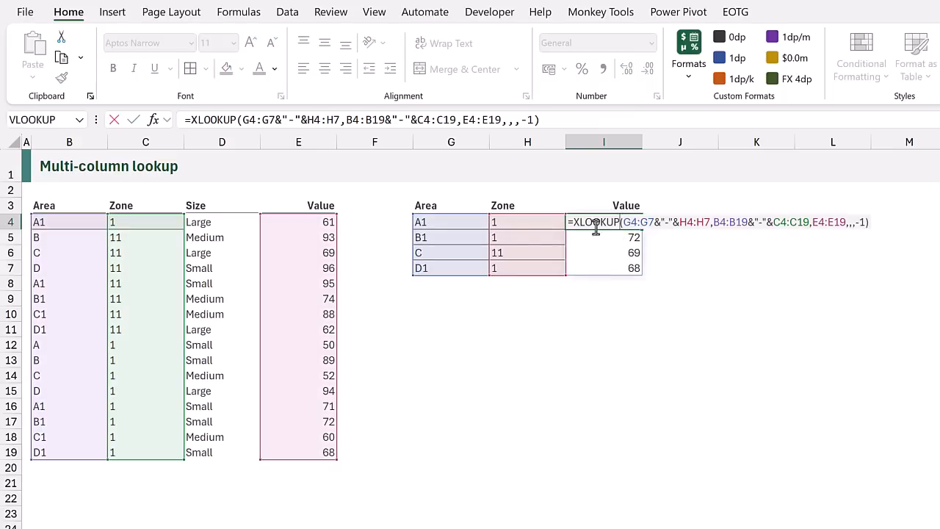
drag(266, 309, 237, 316)
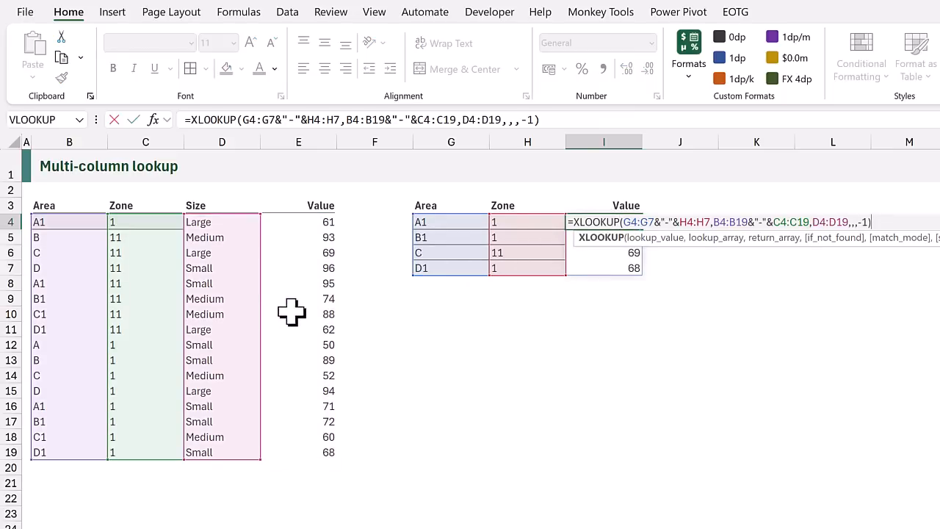
key(Return)
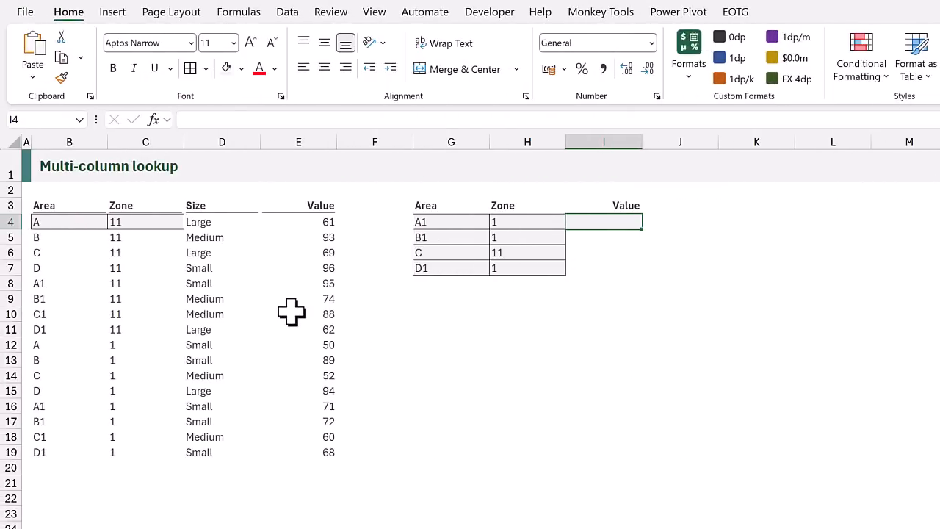
Step: Enter the logical test =(B4:B19=G4) in the empty cell I4 to compare the Area column with the first lookup area
text(=()
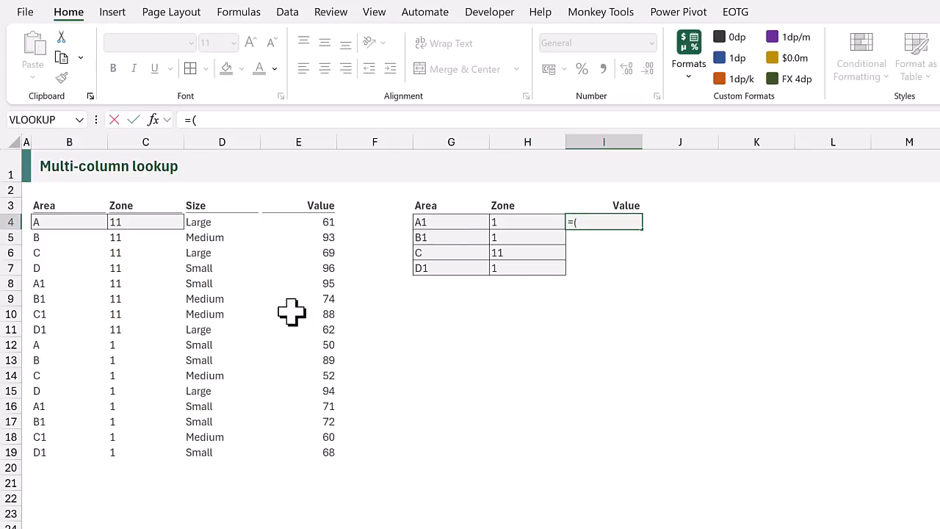
drag(92, 222, 75, 445)
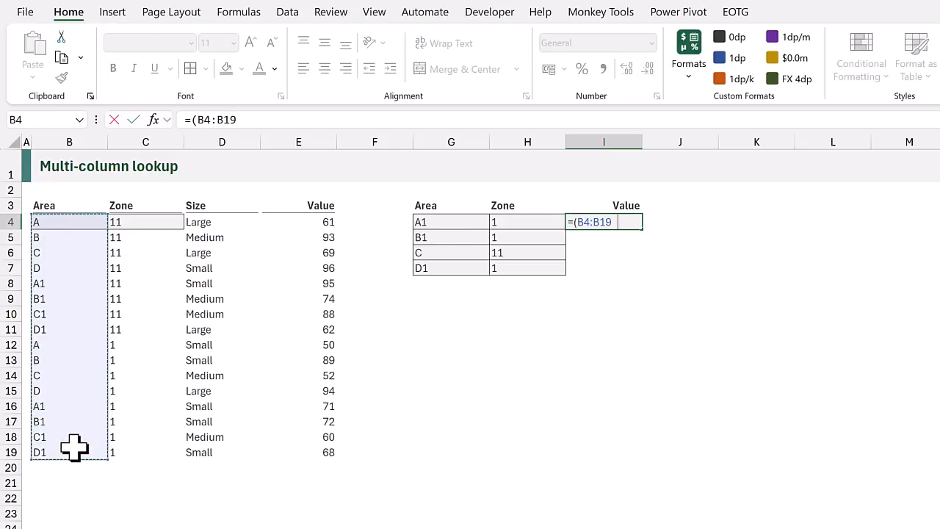
text(=)
click(446, 222)
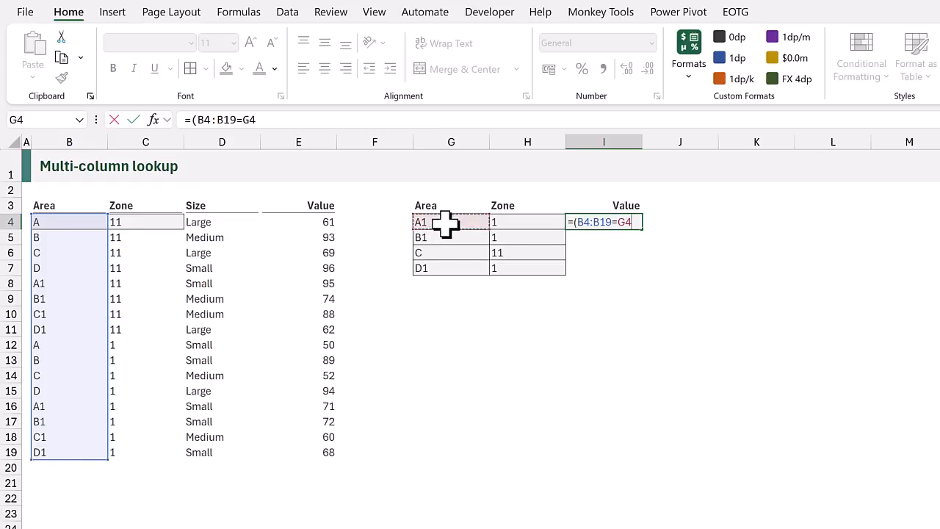
text())
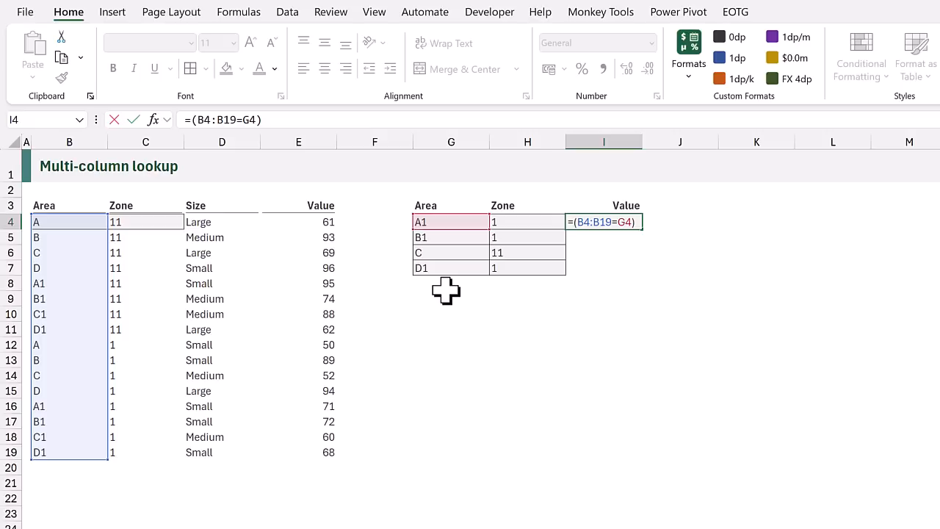
key(ctrl+Return)
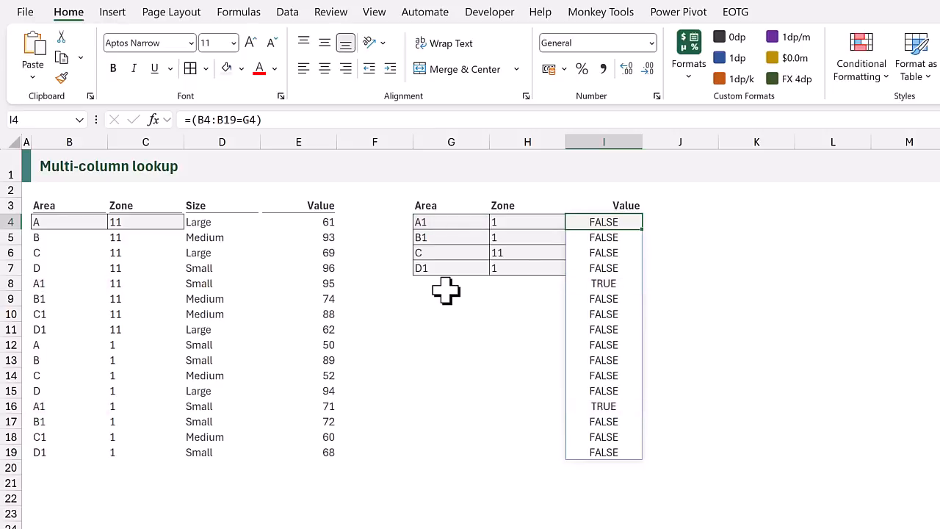
Step: Extend I4's Area test by multiplying it with the Zone test (C4:C19=H4)
key(F2)
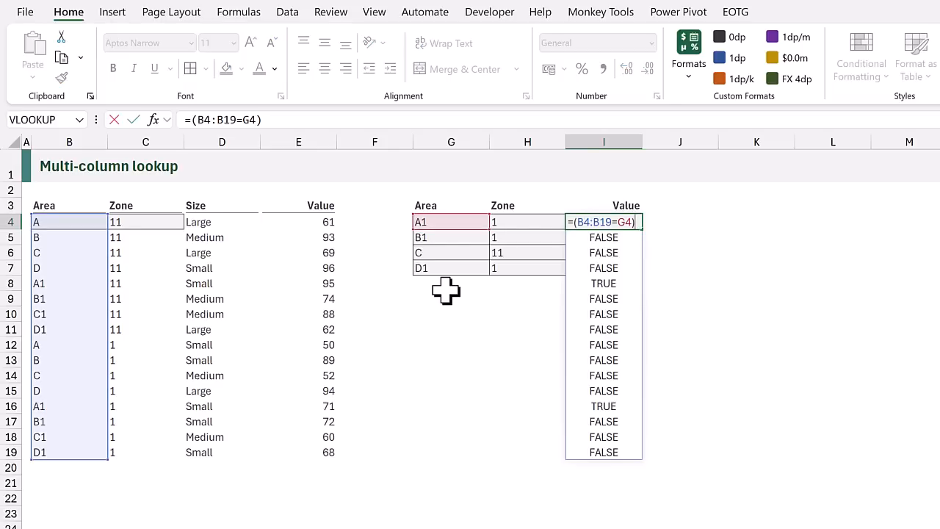
text(*)
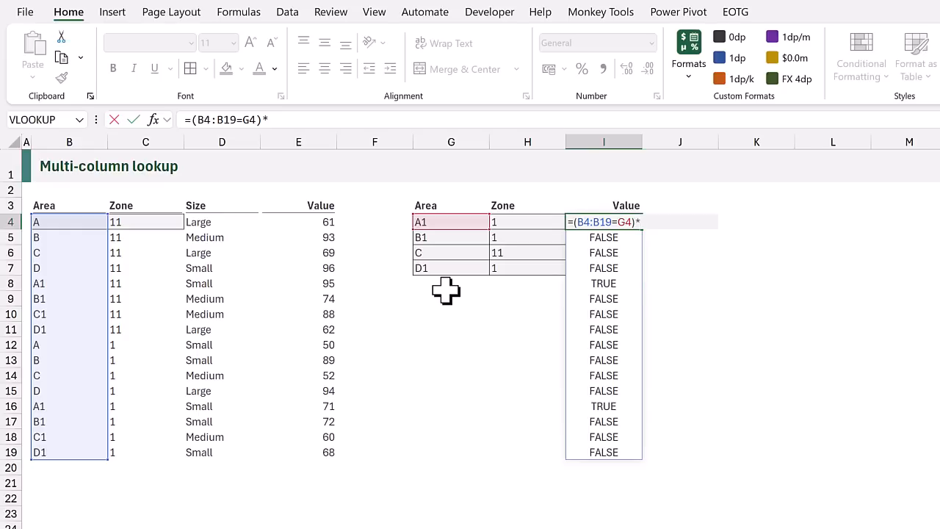
text(()
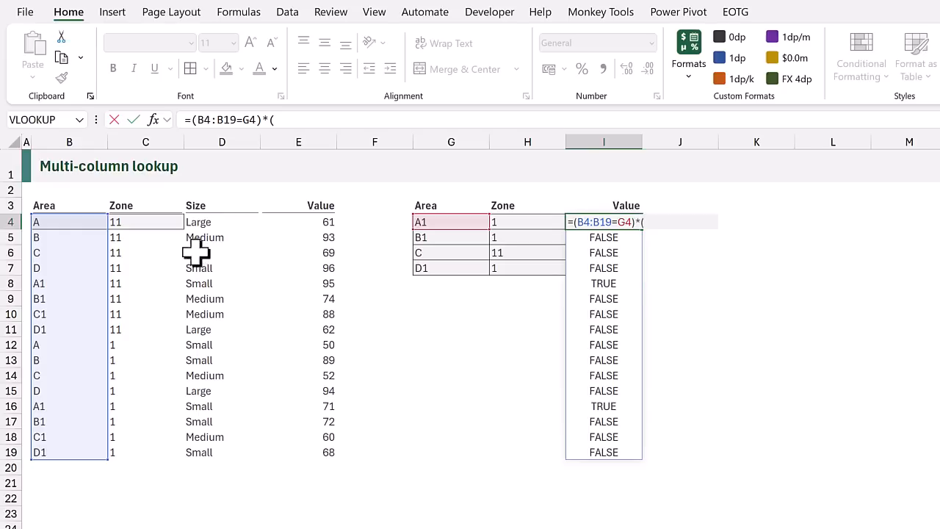
drag(153, 221, 147, 453)
text(=)
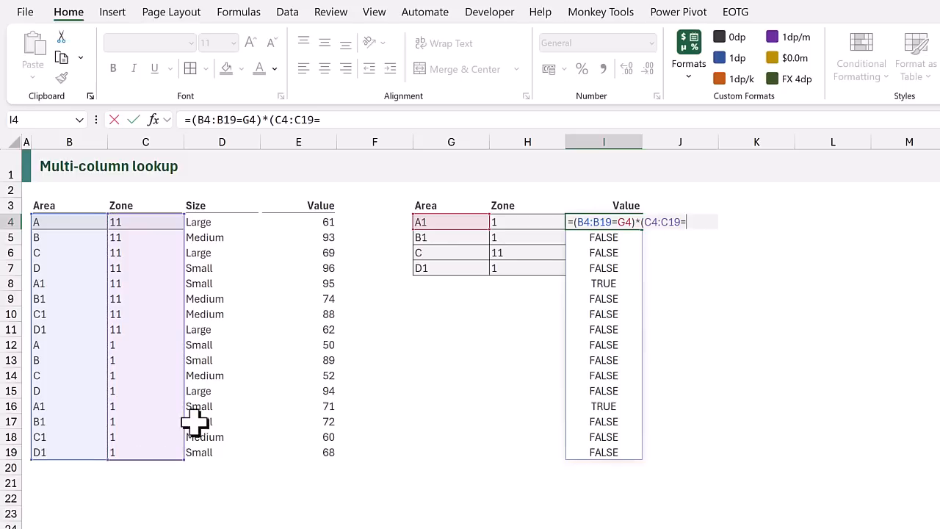
click(509, 222)
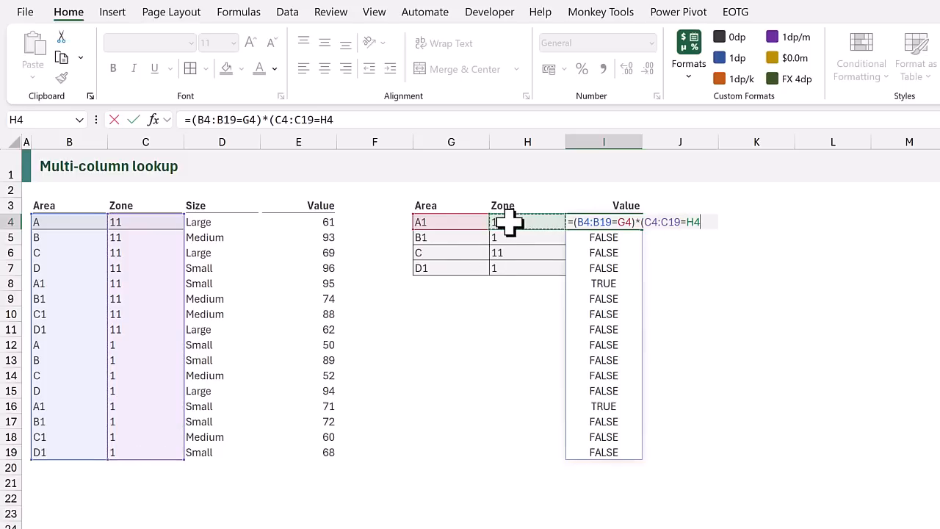
text())
key(ctrl+Return)
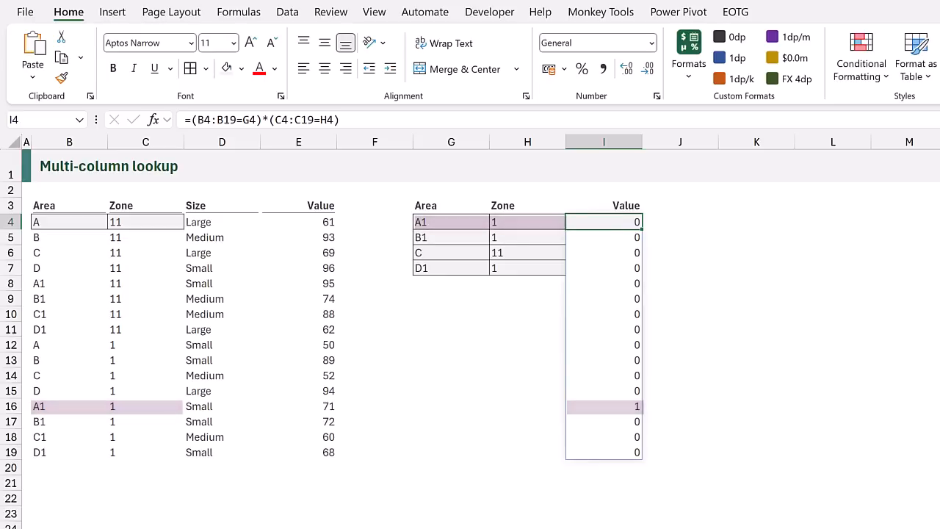
Step: Multiply the two logical tests in I4 by the Value column, E4:E19
key(F2)
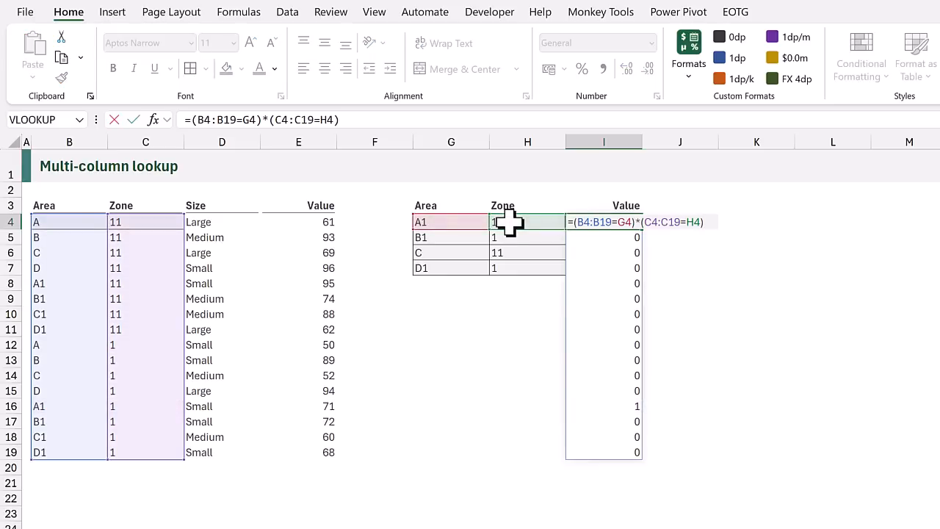
text(*)
drag(321, 221, 315, 449)
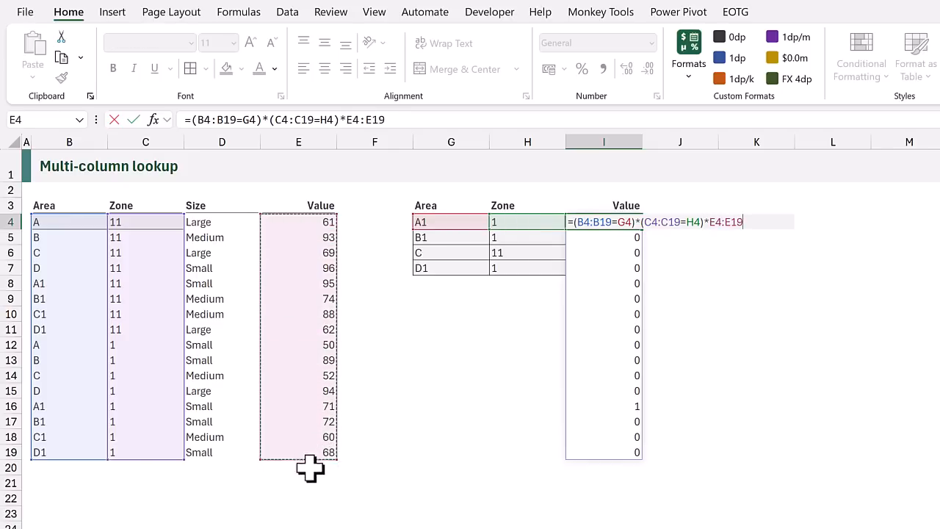
key(ctrl+Return)
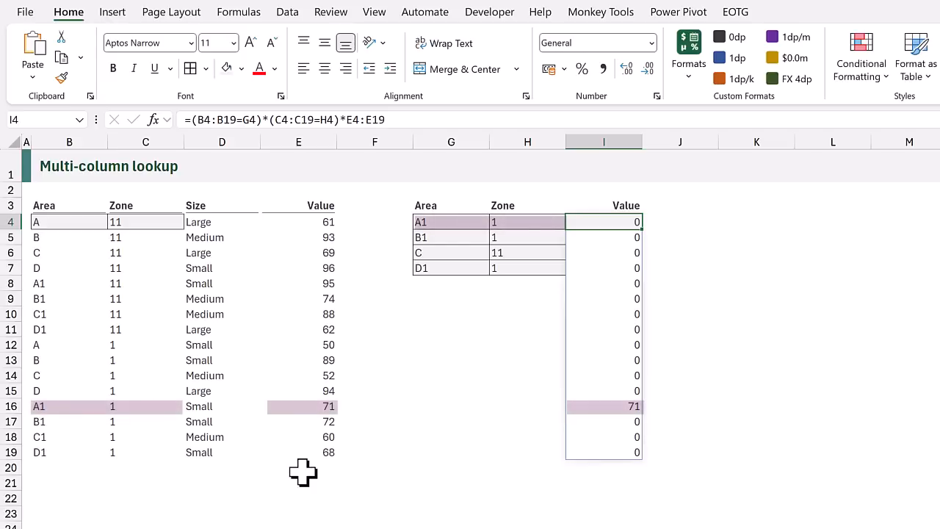
Step: Wrap the whole multiplication in I4 in a SUMPRODUCT function
double_click(593, 223)
click(570, 222)
text(SUMPROD)
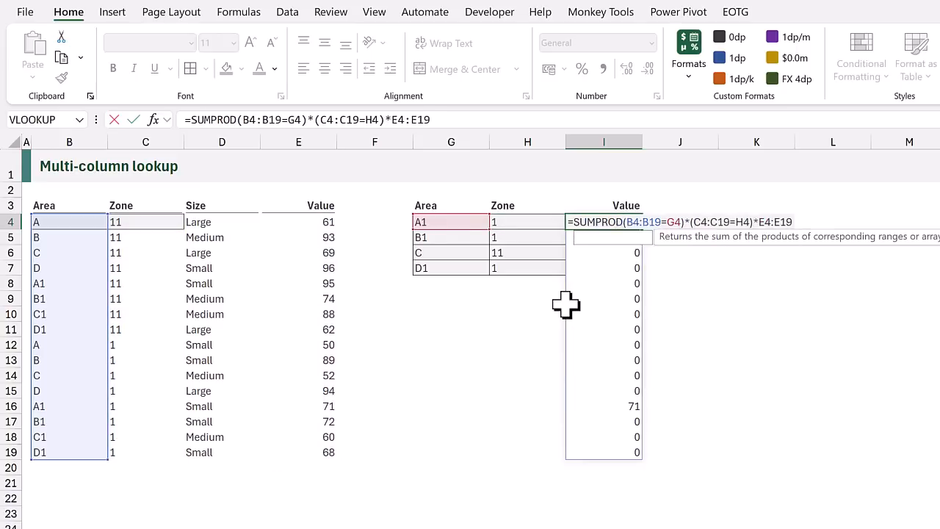
key(Tab)
click(835, 223)
text())
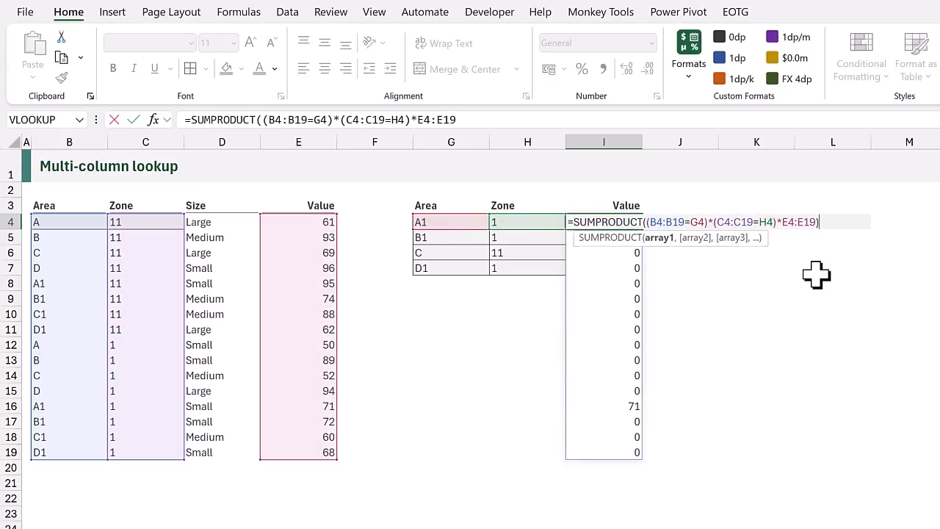
key(ctrl+Return)
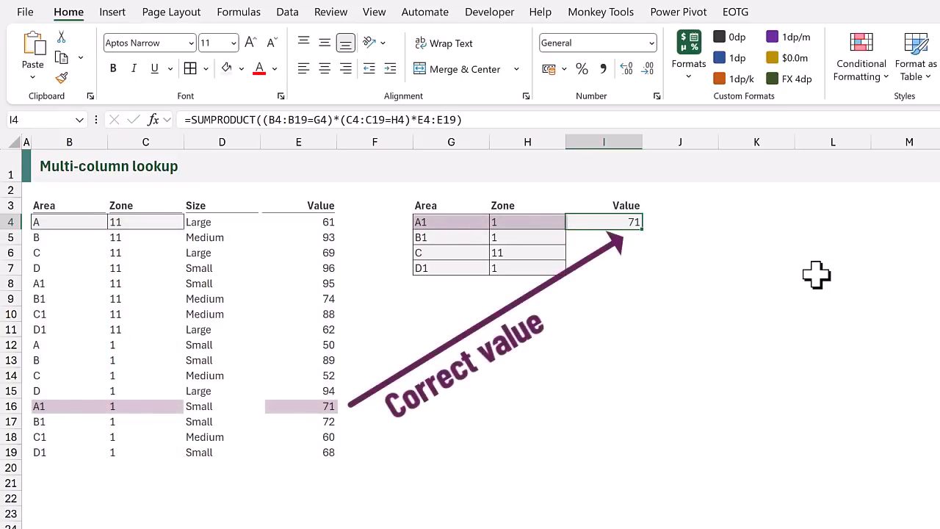
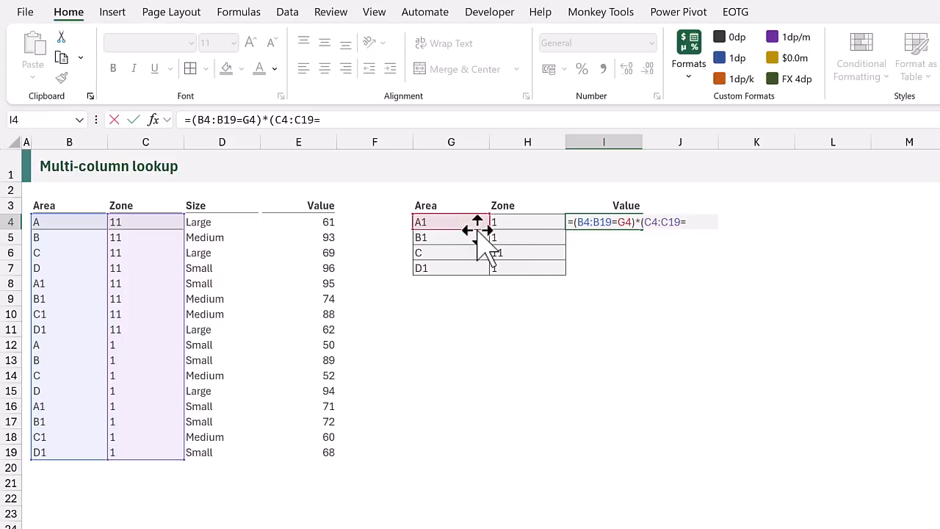
Step: Complete the Zone test in I4 with H4 so the formula reads =(B4:B19=G4)*(C4:C19=H4)
click(505, 223)
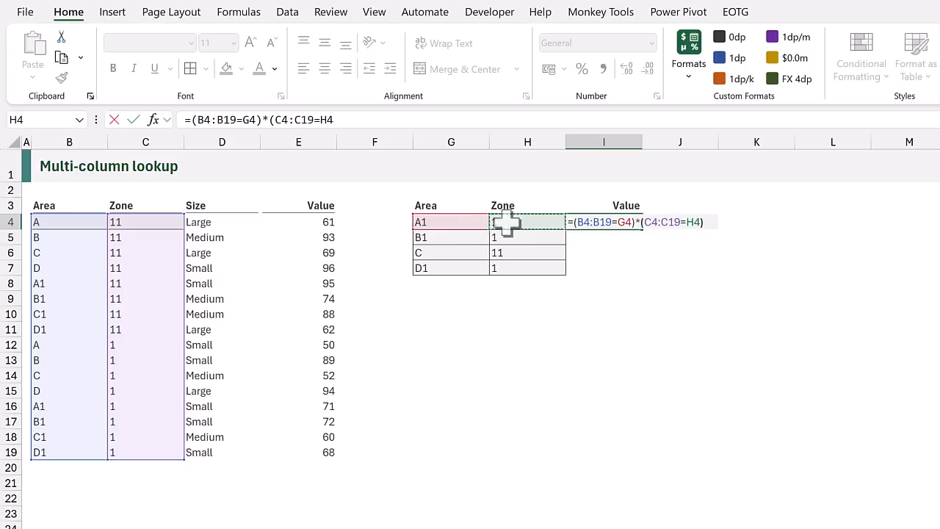
text())
key(ctrl+Return)
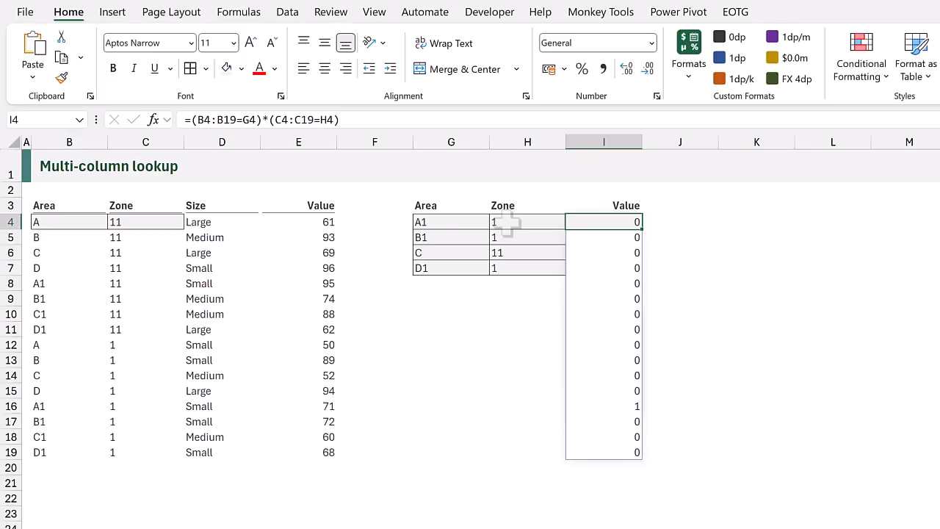
Step: Wrap I4's multiplied tests in FILTER as the include argument, with the Value column E4:E19 as the array
double_click(582, 222)
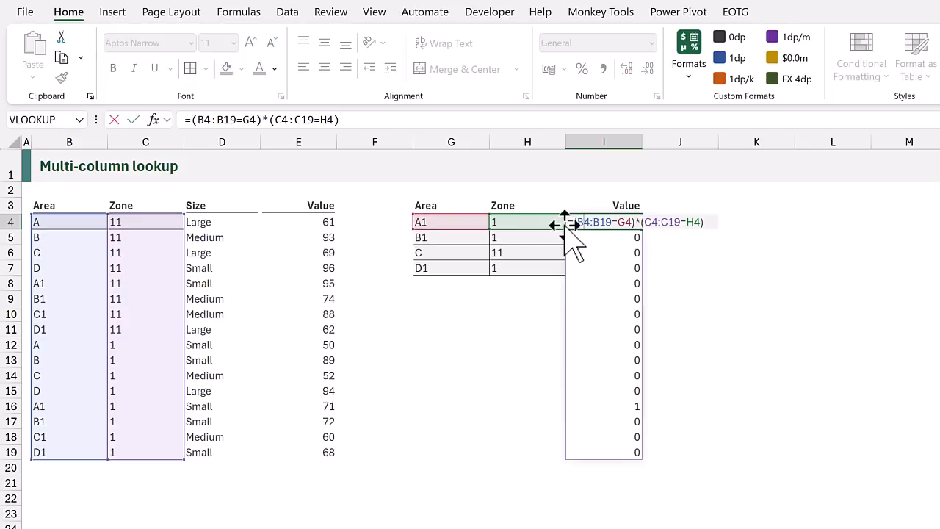
text(FILTER()
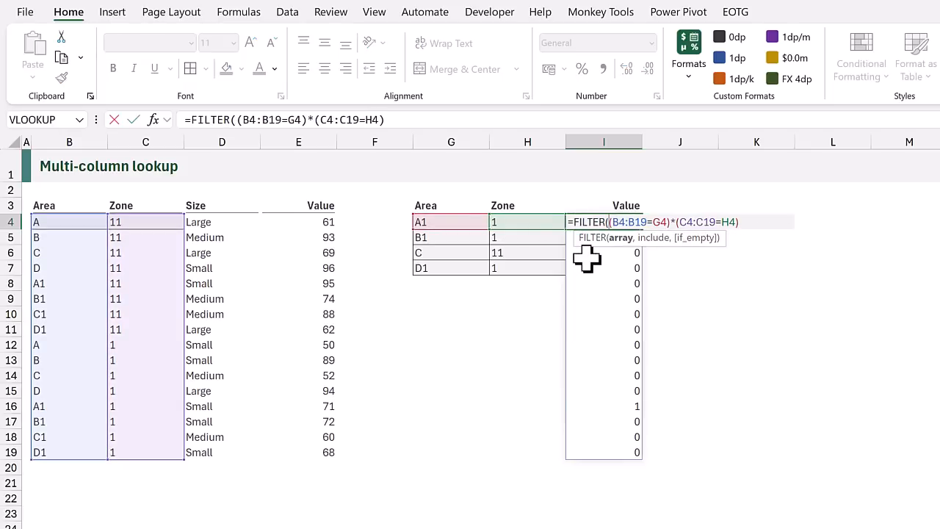
drag(323, 221, 323, 455)
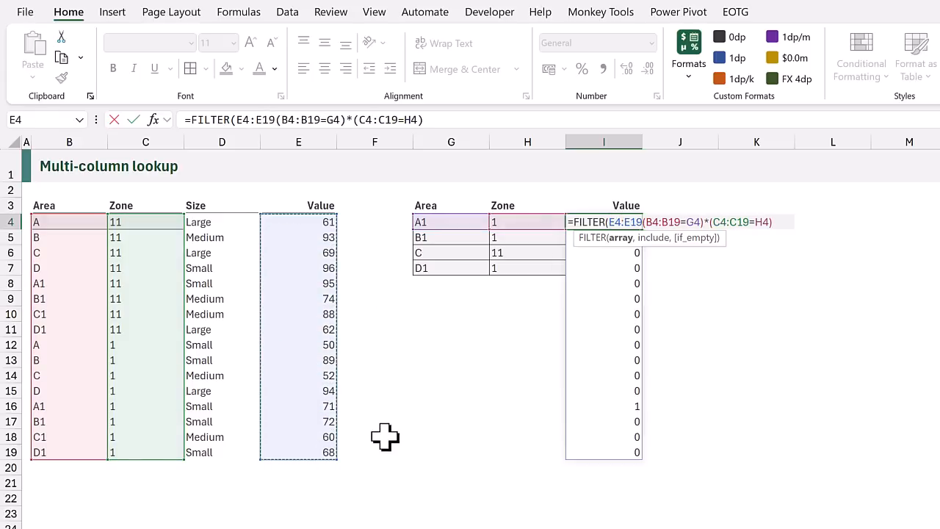
text(,)
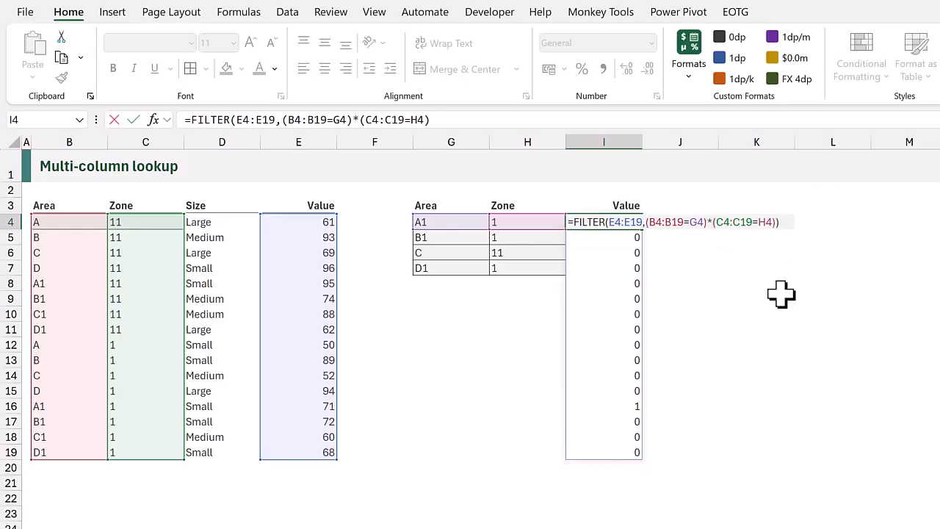
text())
key(ctrl+Return)
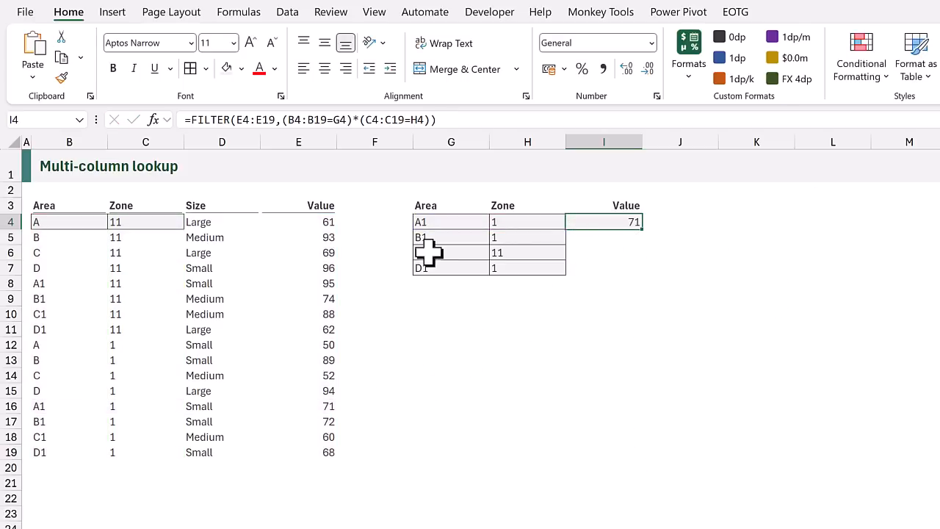
Step: Change the first data row's Area in B4 to A1 and its Zone in C4 to 1
click(81, 222)
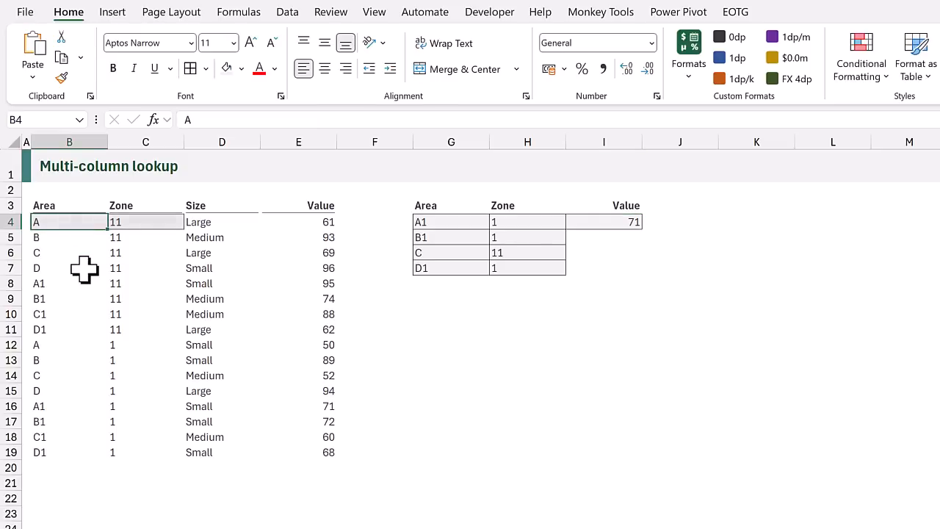
text(A1)
key(Tab)
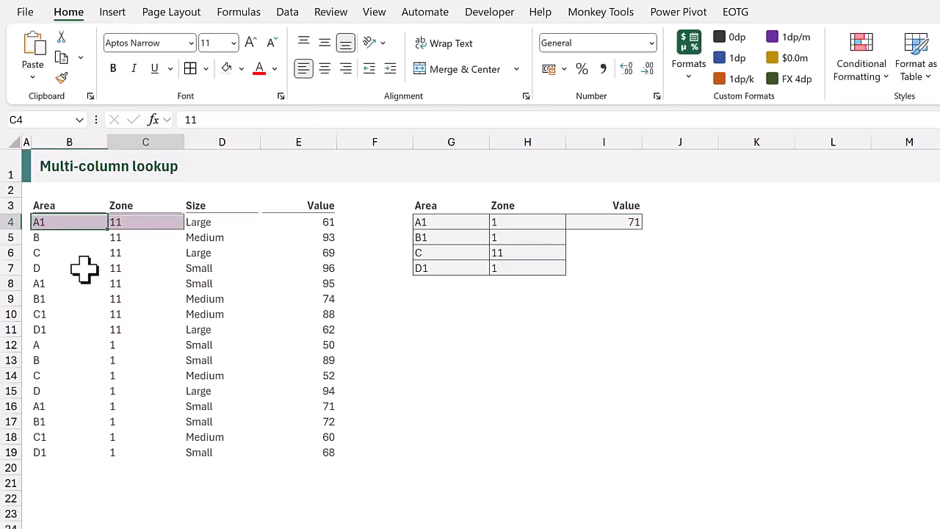
text(1)
key(ctrl+Return)
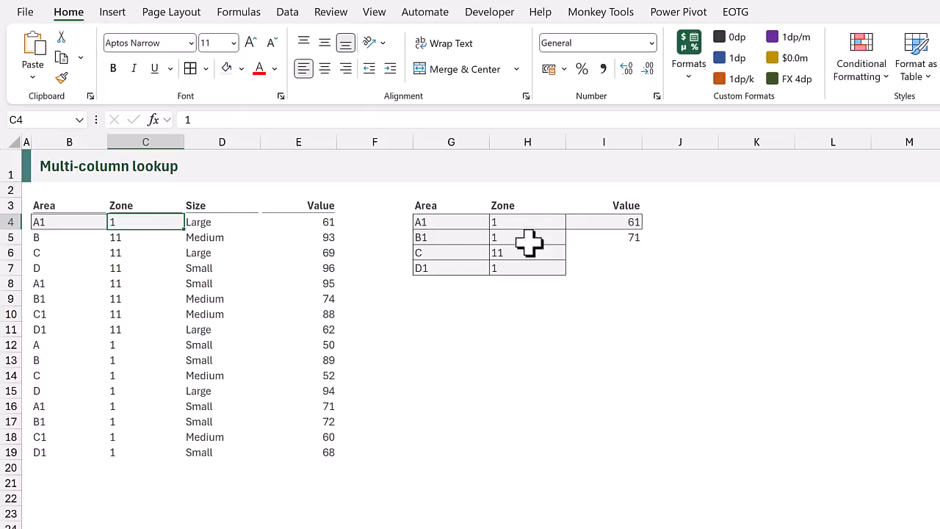
Step: Wrap I4's FILTER formula in TAKE with the rows argument set to 1 to return only the first match
double_click(580, 223)
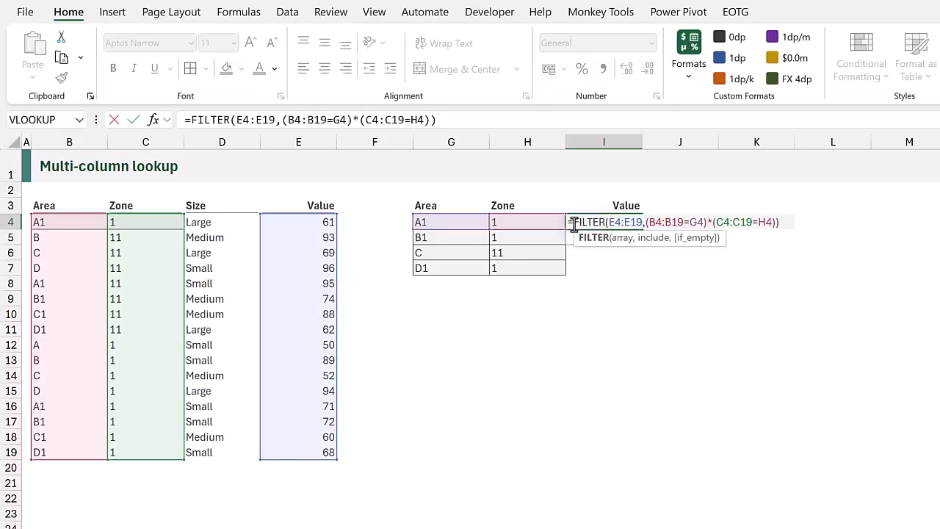
text(TAKE()
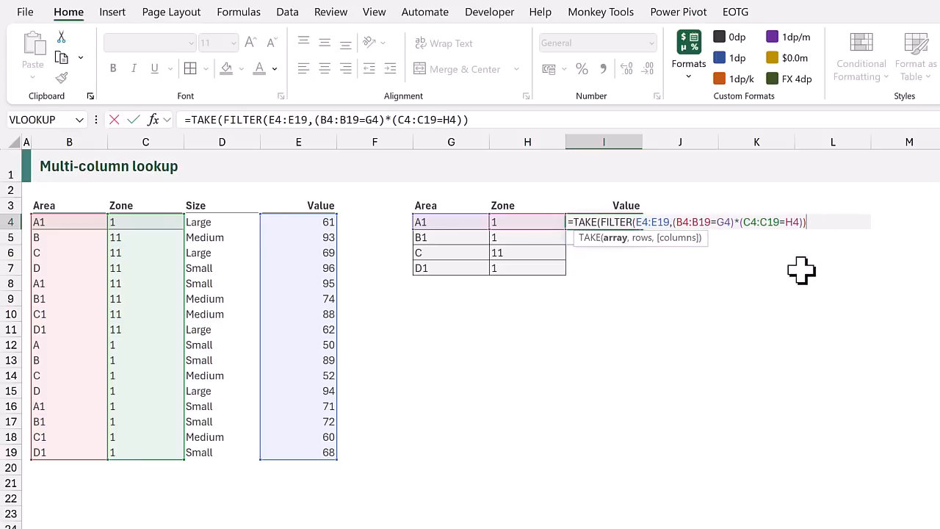
text(,)
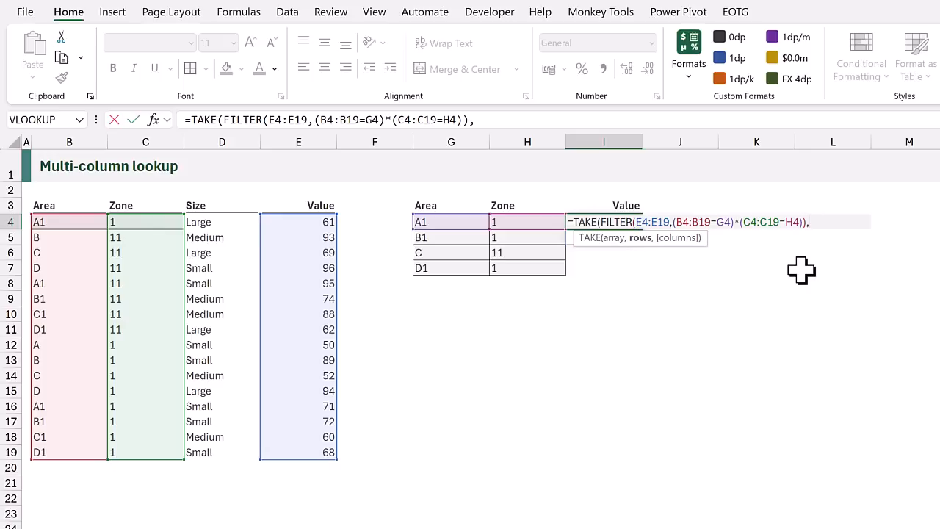
text(1))
key(ctrl+Return)
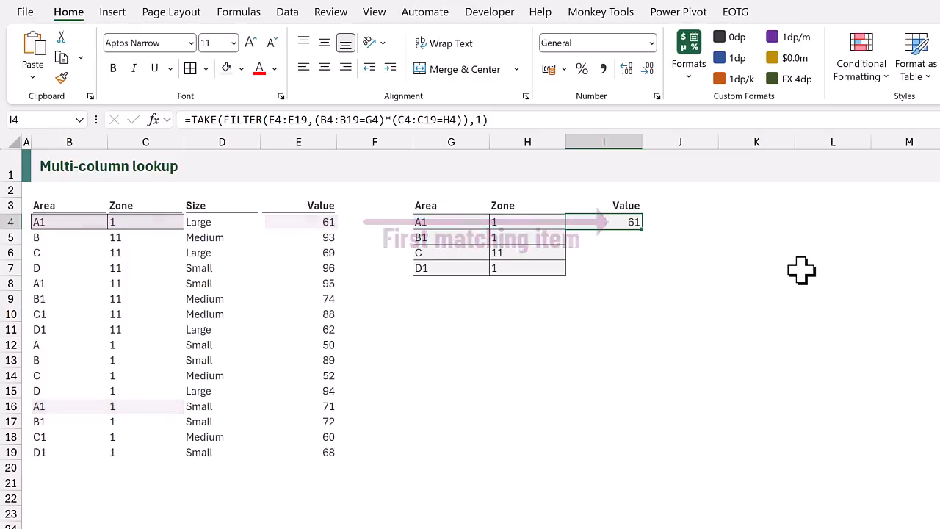
Step: Set the rows argument of I4's TAKE function to -1 to return the last match
key(F2)
key(Left)
key(Left)
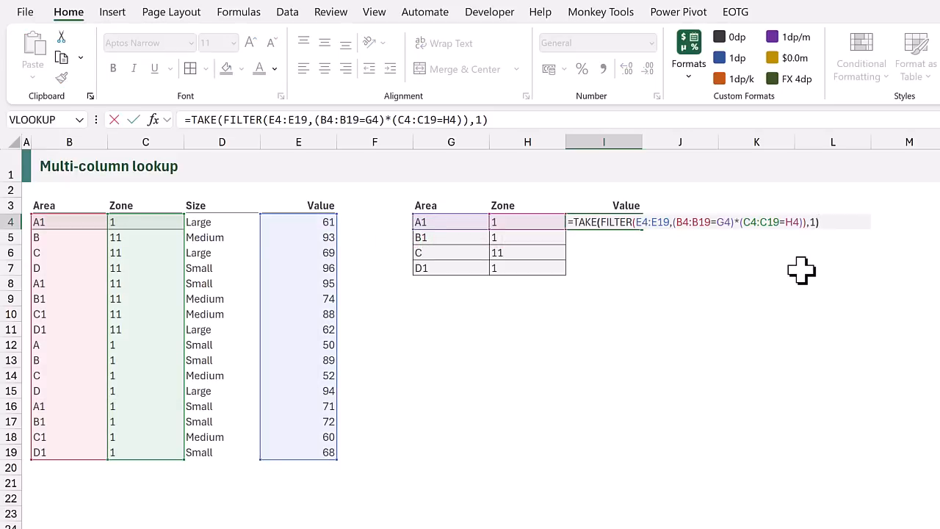
text(-)
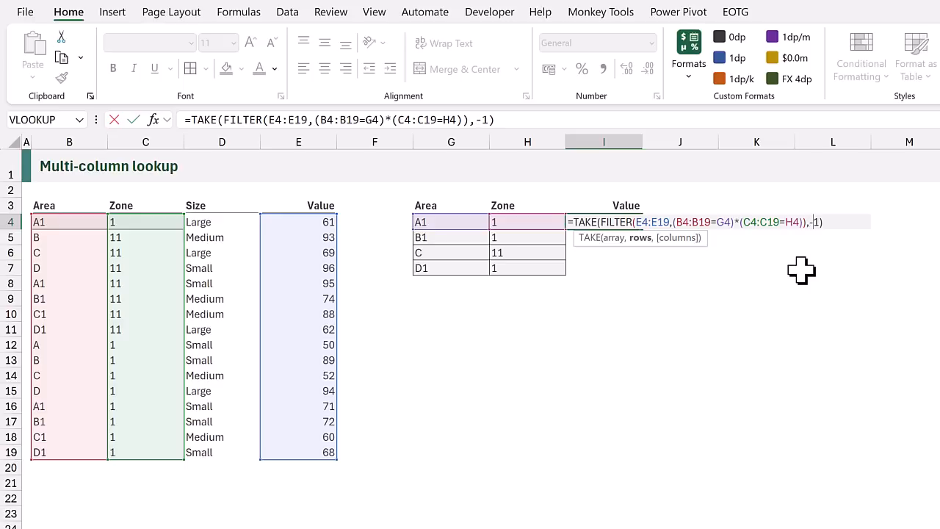
key(ctrl+Return)
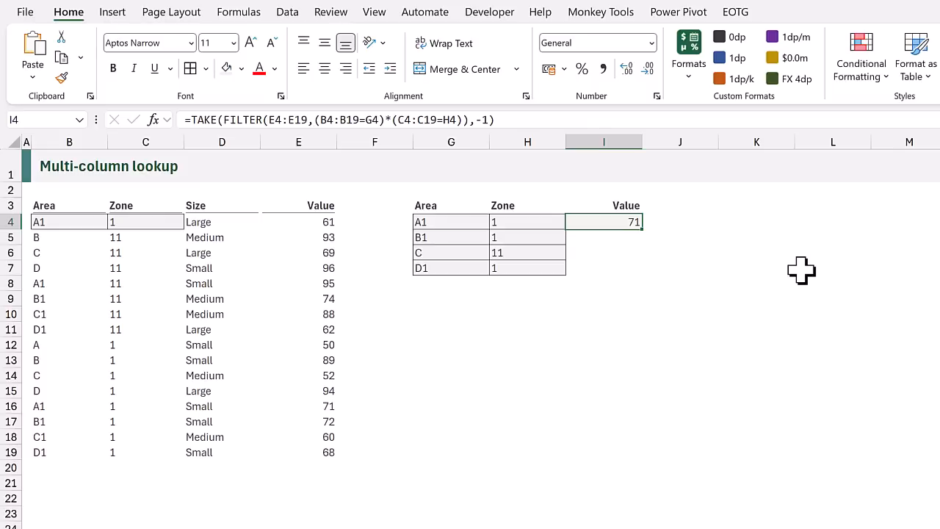
Step: Try to extend I4's lookup references to G4:G7 and H4:H7 for all four lookup rows, and undo the change
double_click(629, 222)
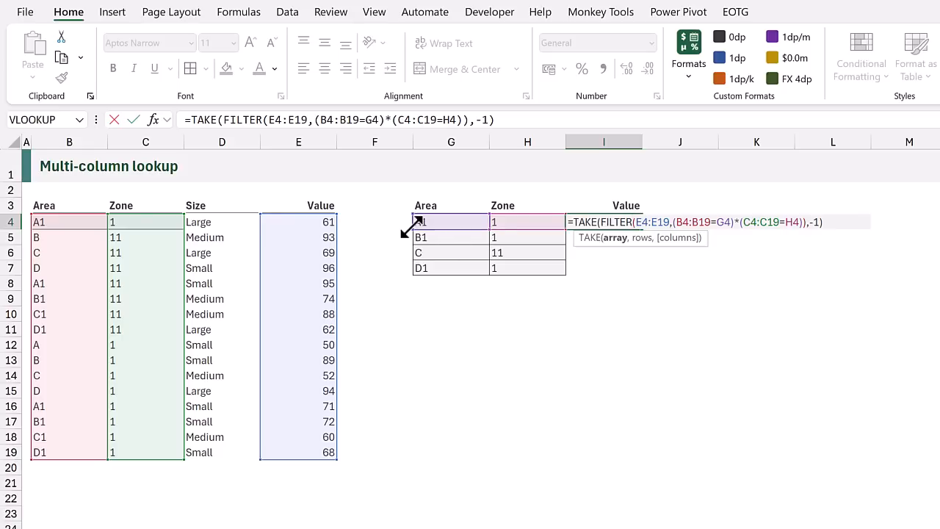
drag(414, 244, 414, 273)
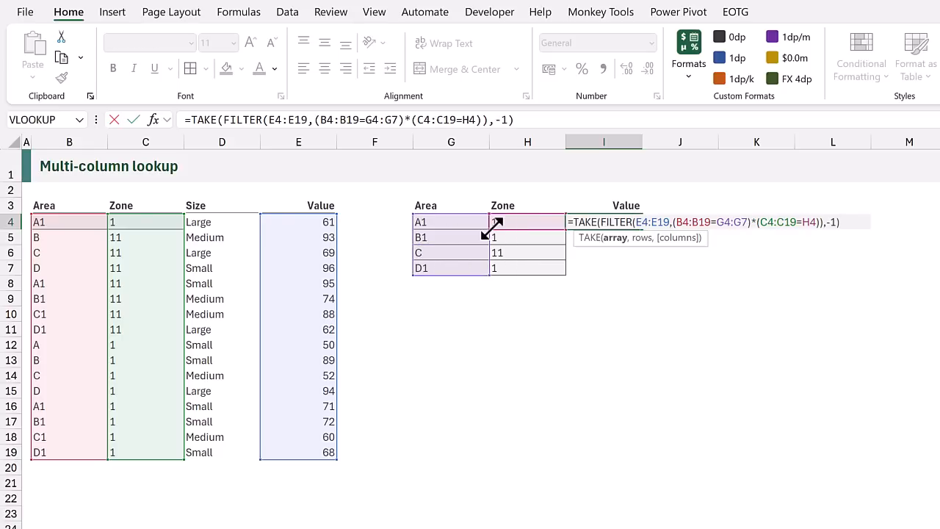
drag(490, 250, 488, 274)
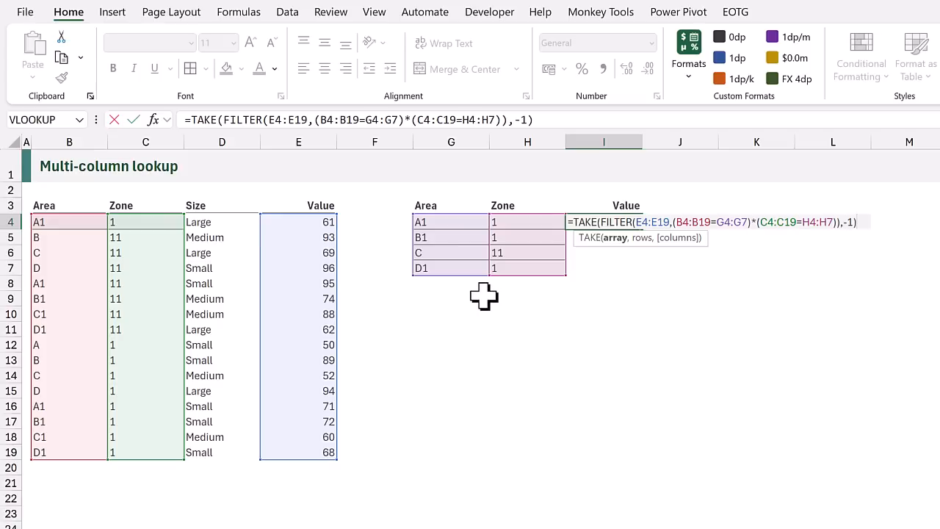
key(ctrl+Return)
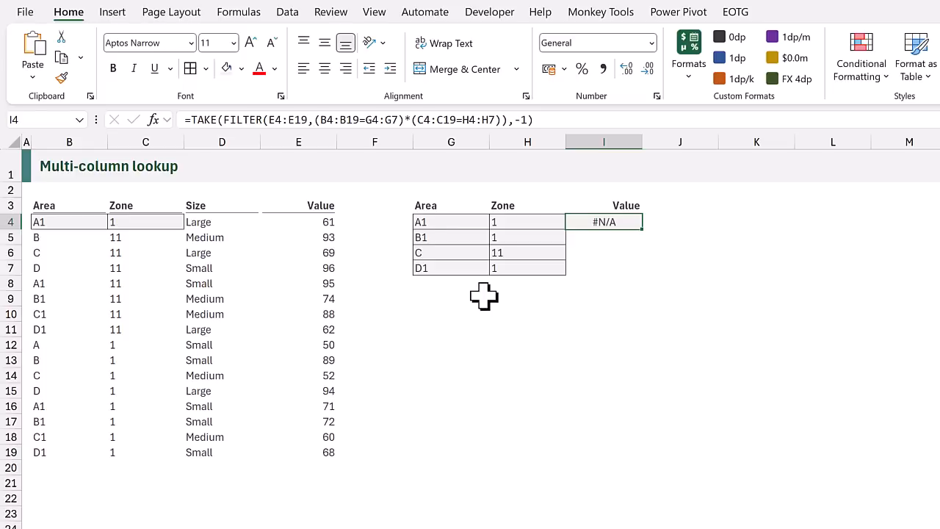
key(ctrl+z)
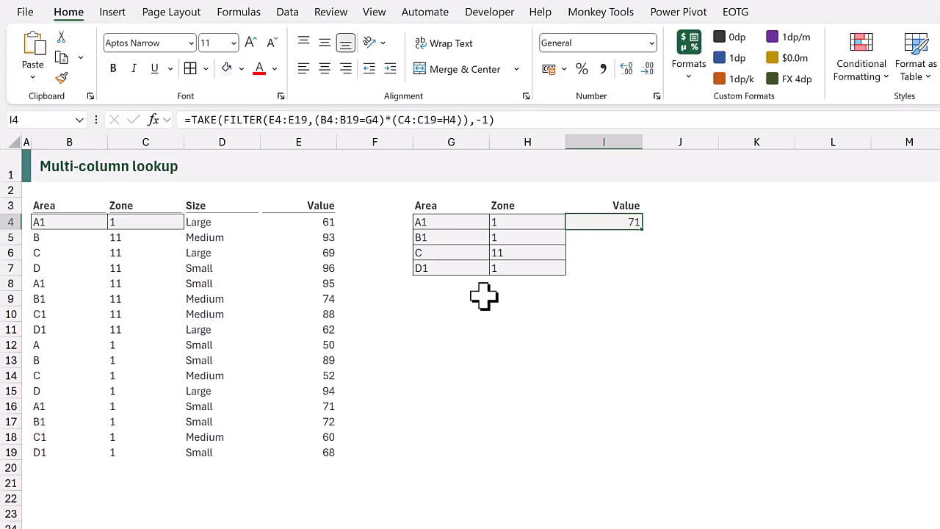
Step: Wrap I4's TAKE formula in a MAP function with G4:G7 and H4:H7 as its first two arrays
double_click(570, 221)
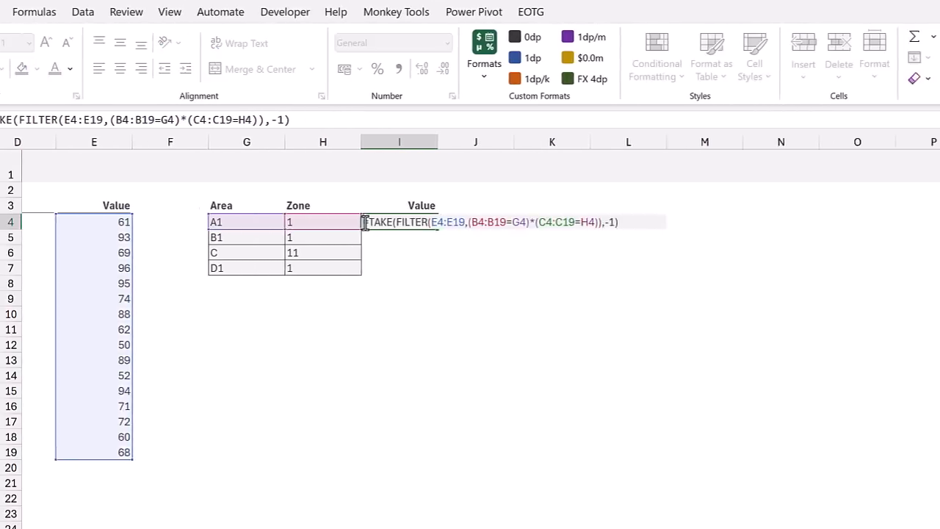
text(MAP()
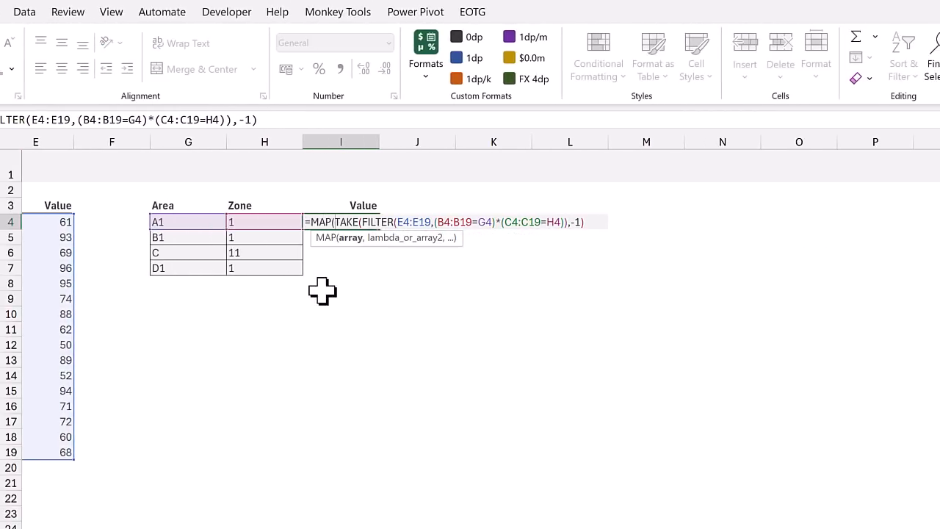
drag(197, 224, 187, 270)
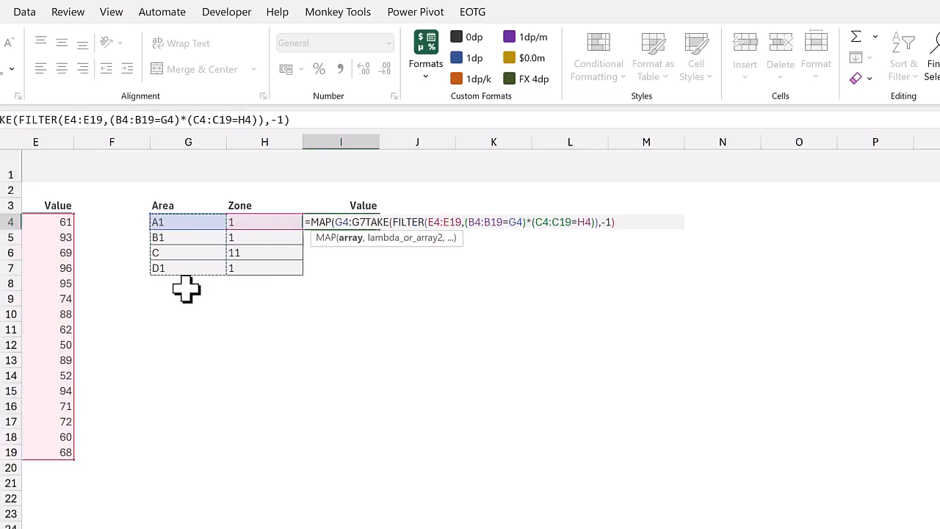
text(,)
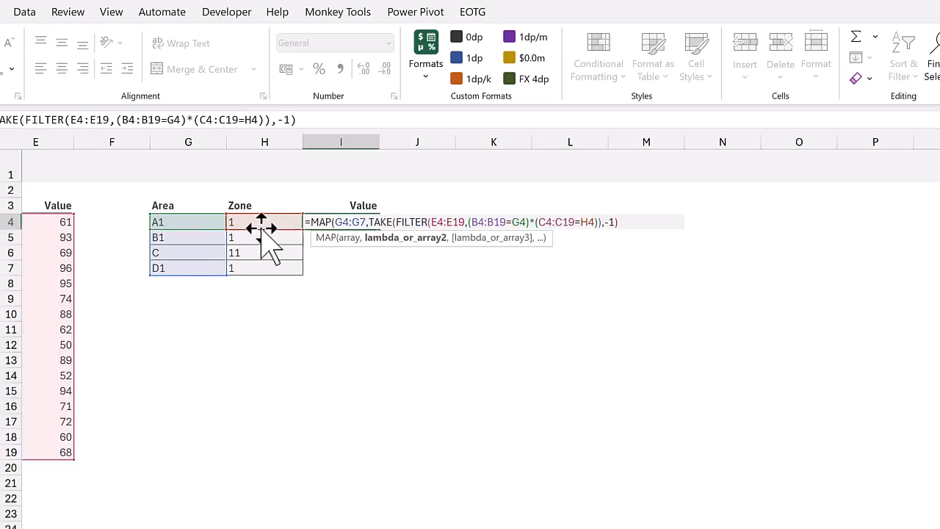
drag(263, 224, 260, 268)
text(,)
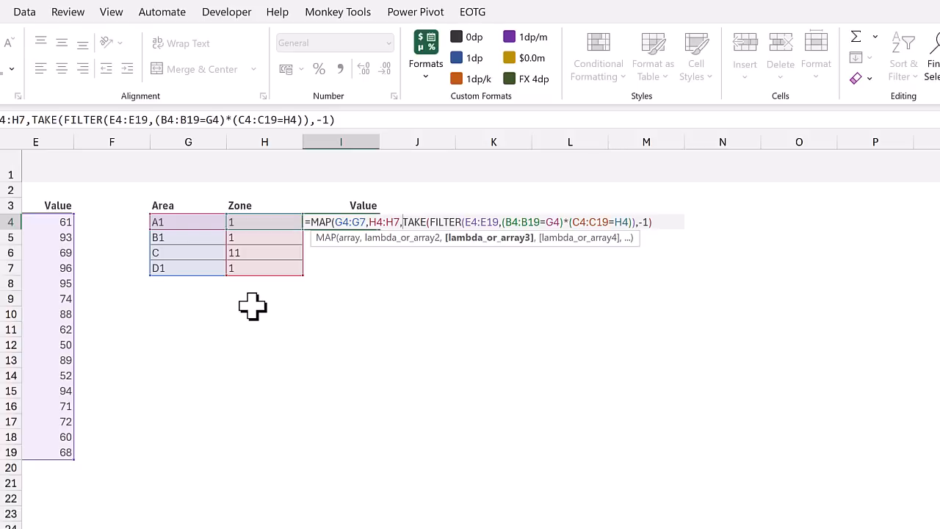
Step: Add a LAMBDA function with parameters area and zone ahead of TAKE inside I4's MAP formula
text(LAMBDA()
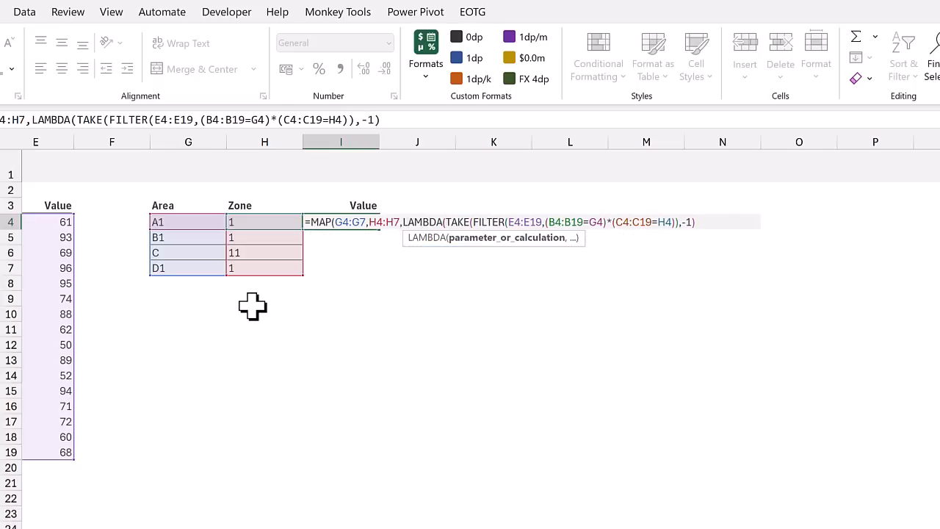
text(area)
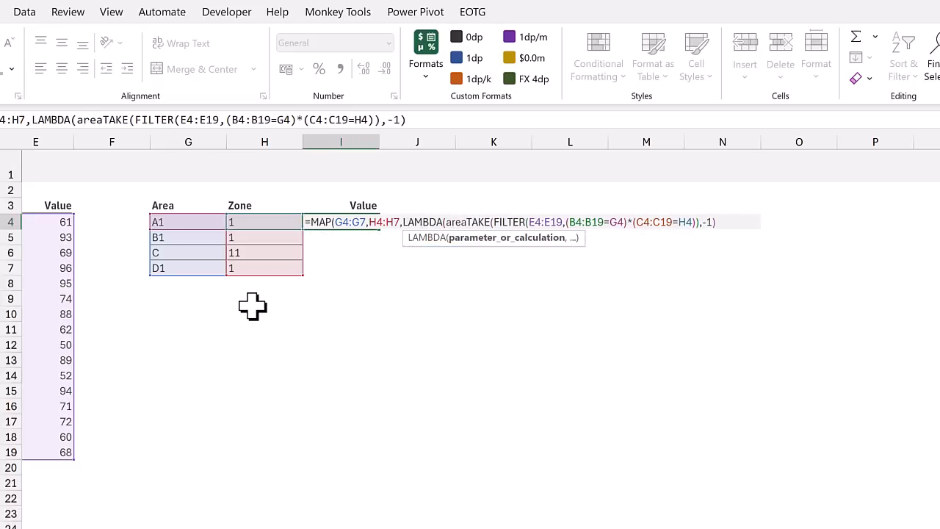
text(,zone)
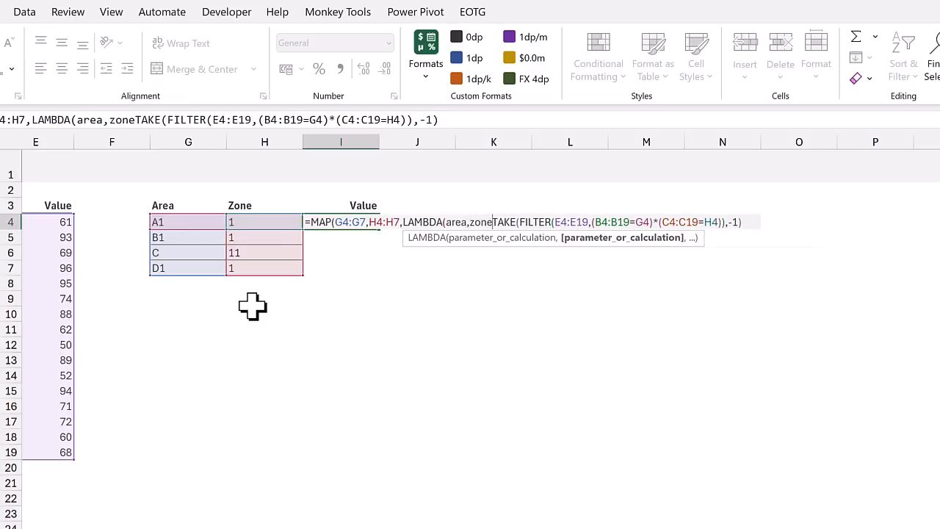
text(,)
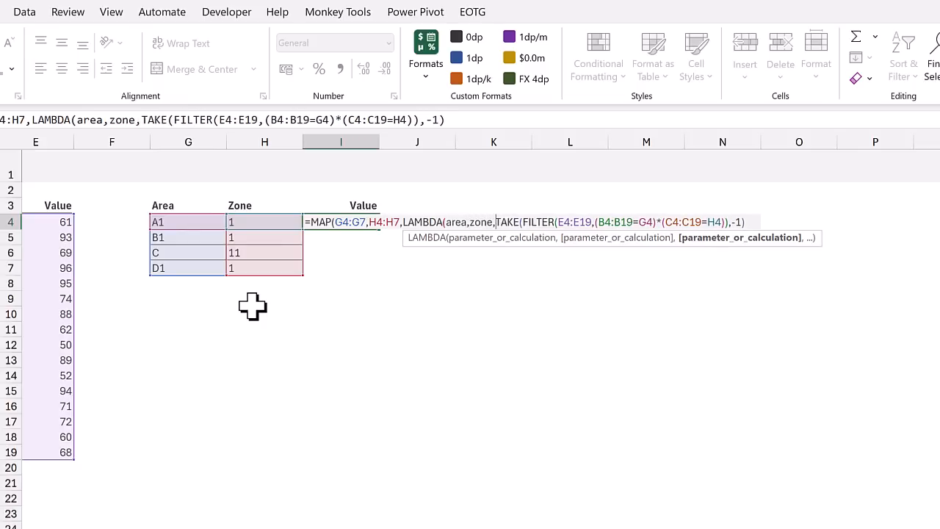
Step: Replace G4 with area and H4 with zone in the FILTER conditions, and complete I4's MAP formula
click(648, 222)
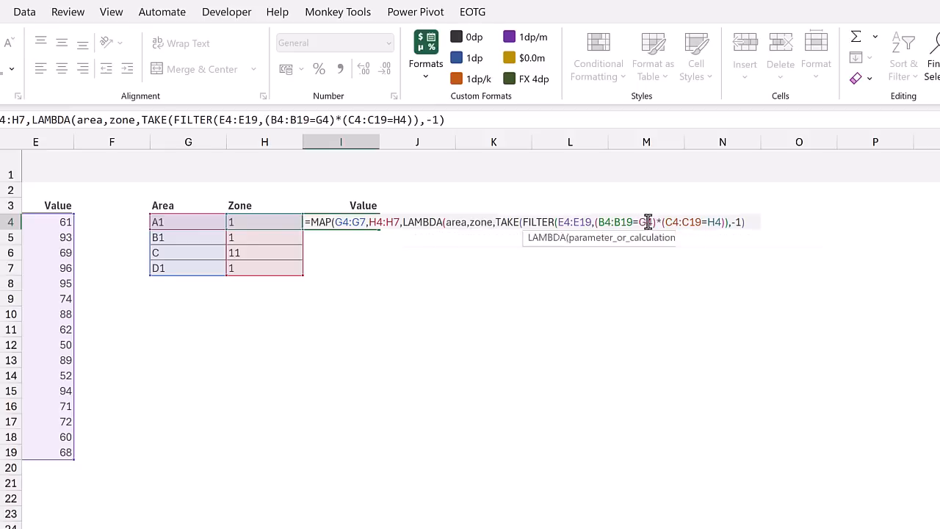
double_click(647, 221)
text(area)
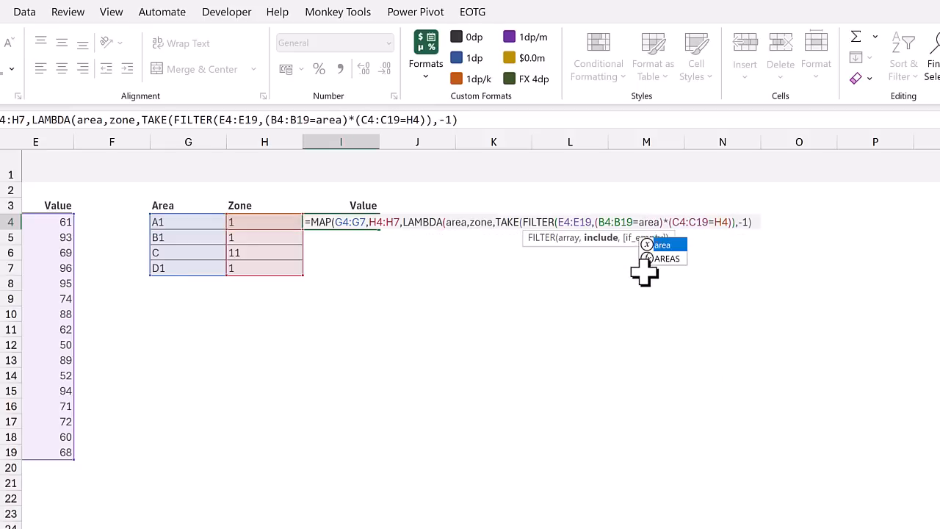
double_click(721, 222)
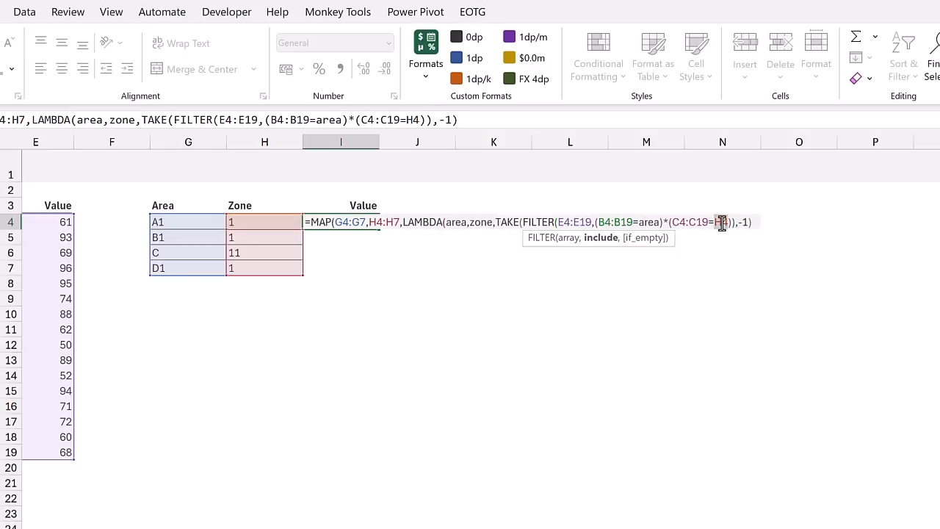
text(zone)
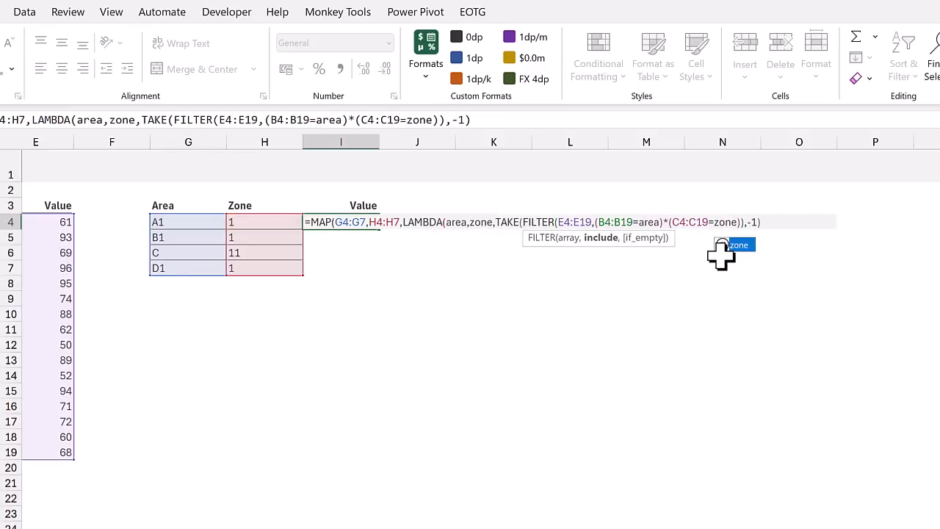
click(773, 222)
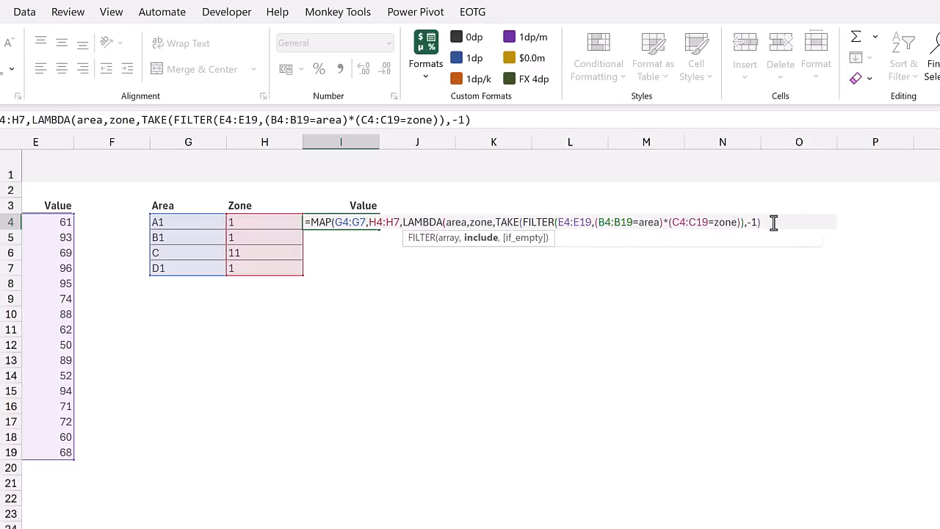
text()))
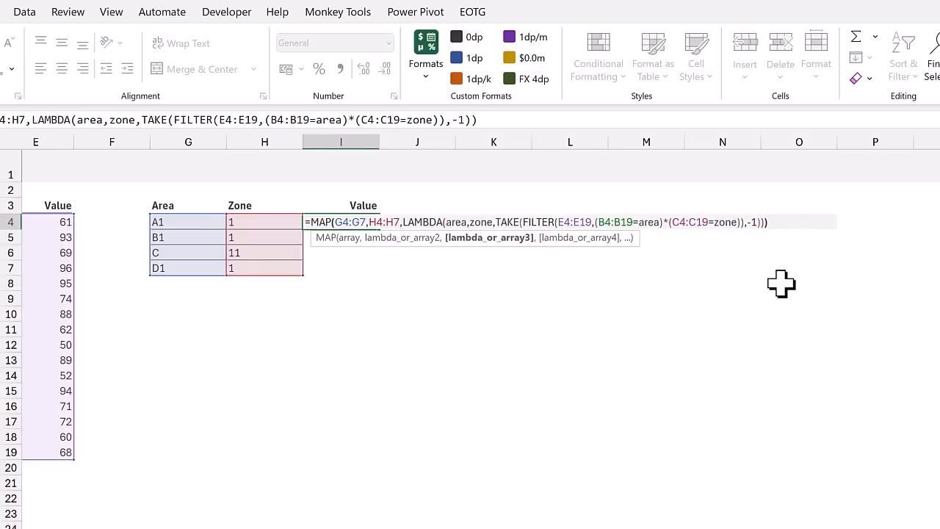
key(Return)
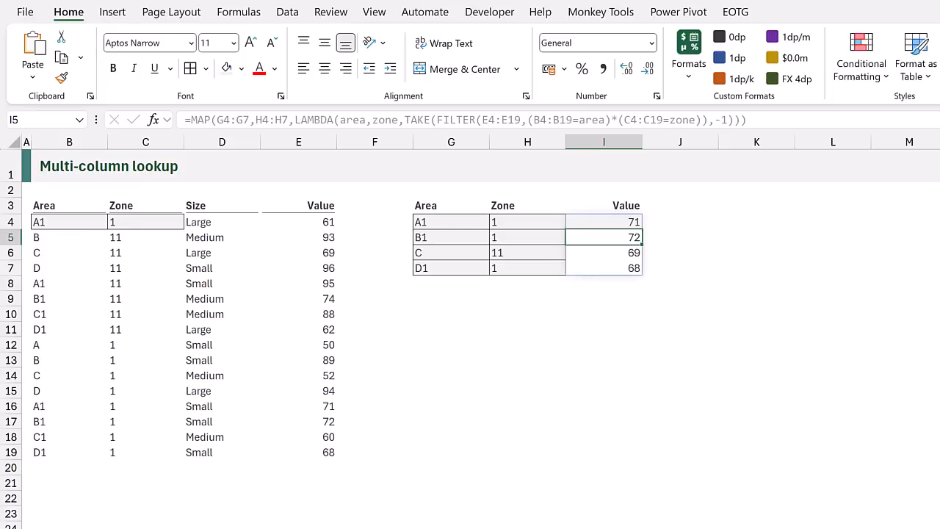
Step: Change the FILTER return range in I4's MAP formula to the Size column, D4:D19
double_click(622, 221)
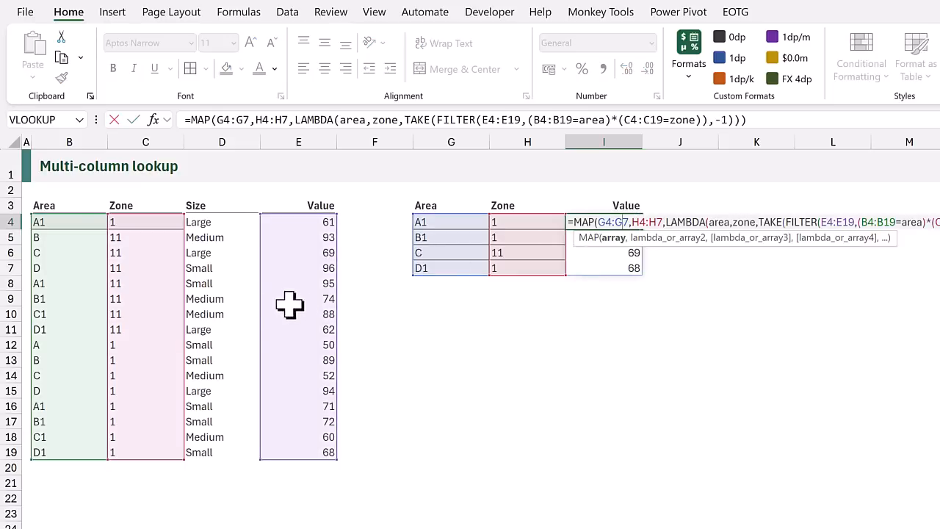
drag(263, 314, 230, 320)
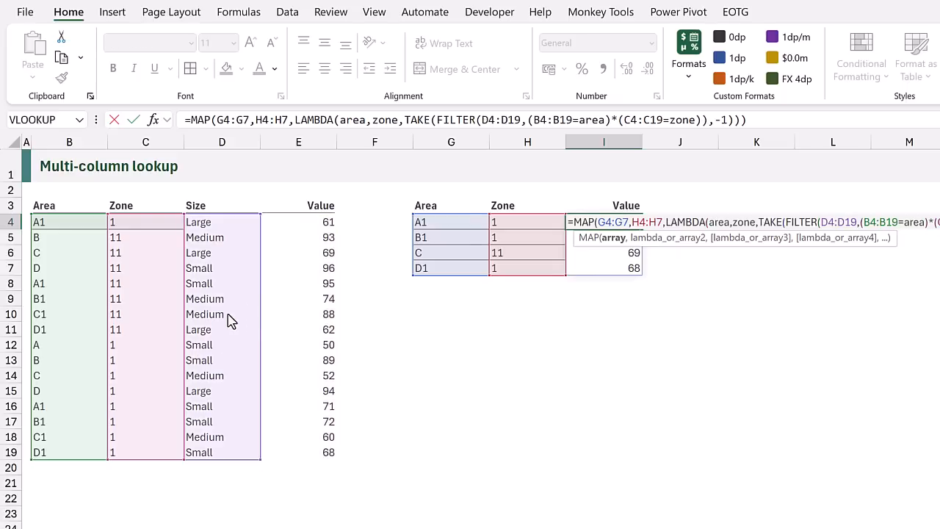
key(ctrl+Return)
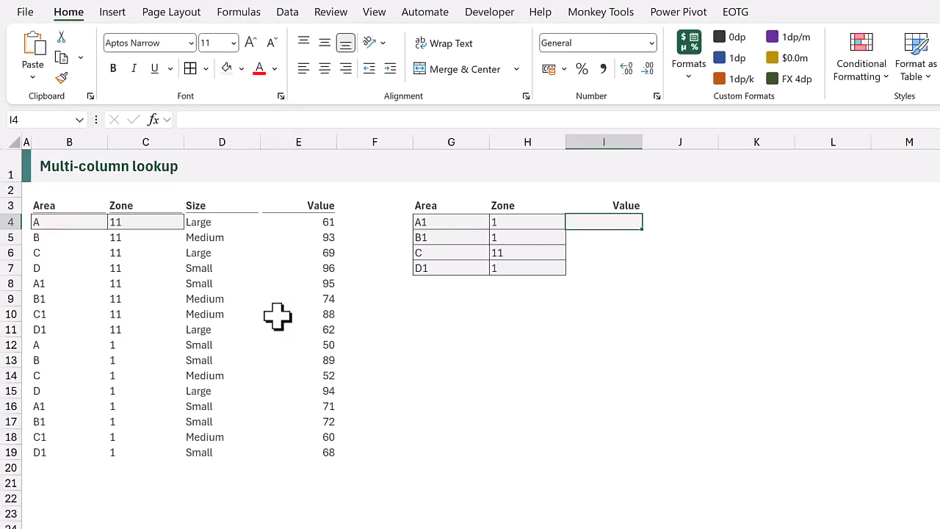
Step: Enter the multiplied-conditions formula =(B4:B19=G4)*(C4:C19=H4) in I4 to test Area and Zone together
text(=()
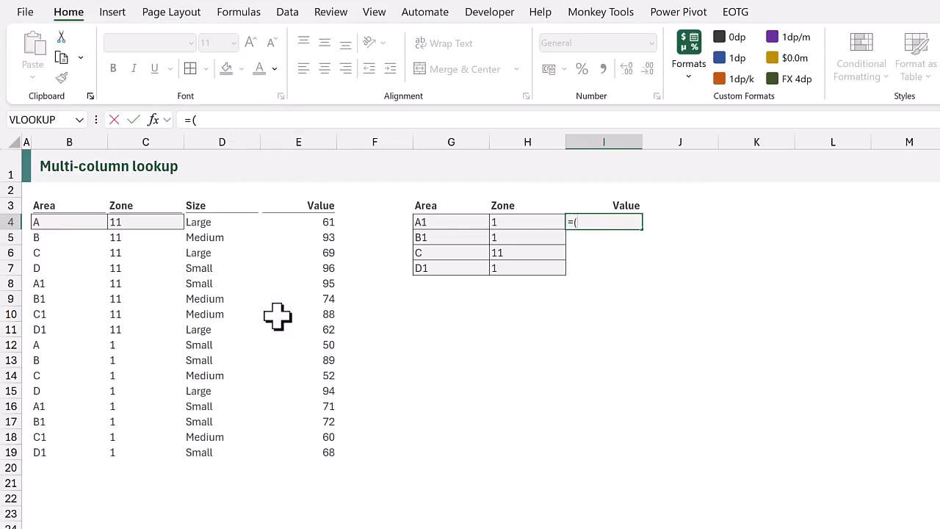
drag(93, 223, 68, 452)
text(=)
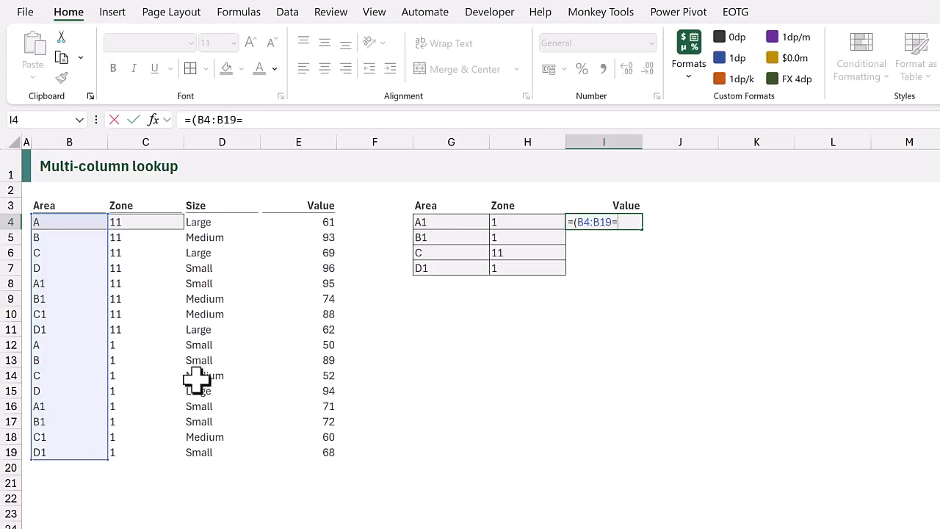
click(439, 222)
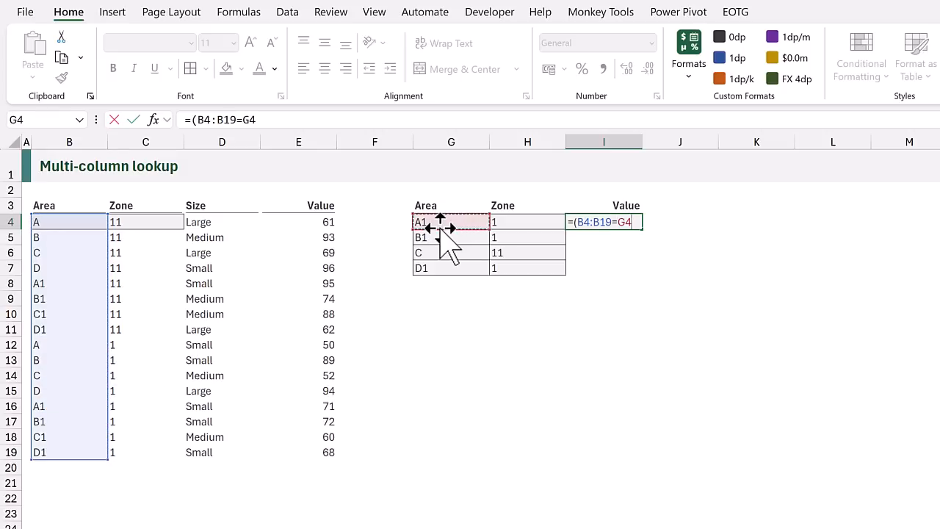
text()*)
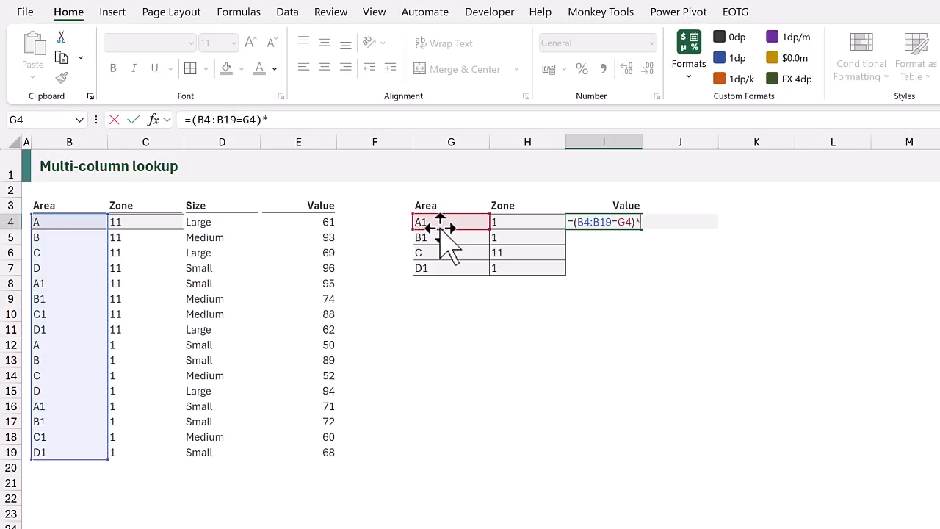
text(()
drag(166, 224, 142, 451)
text(=)
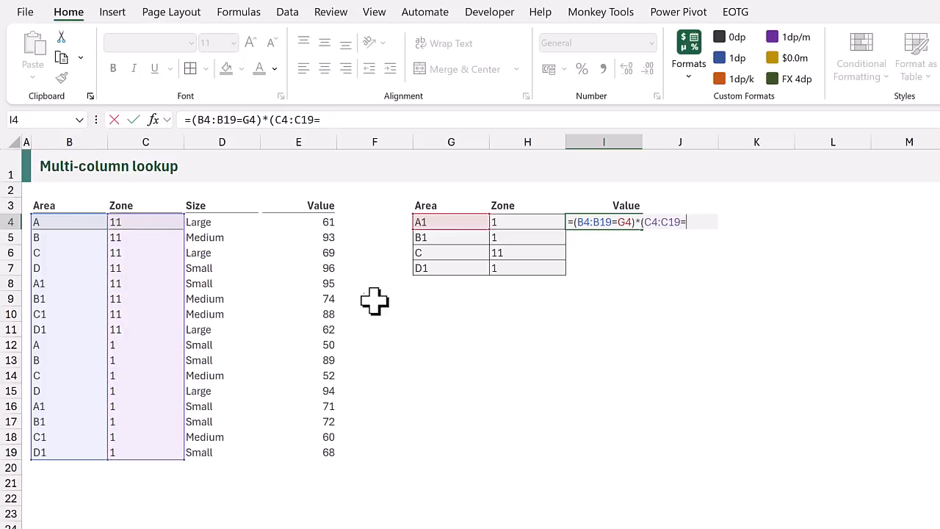
click(510, 223)
text())
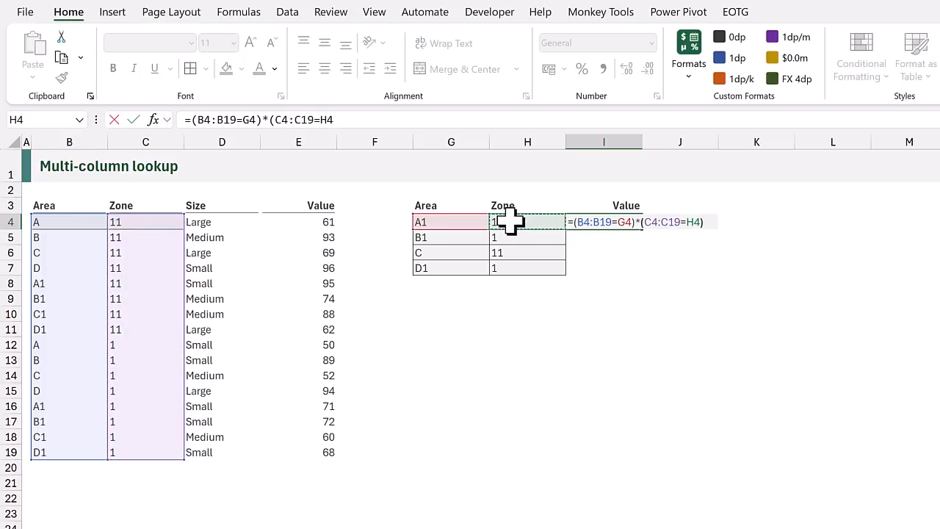
key(ctrl+Return)
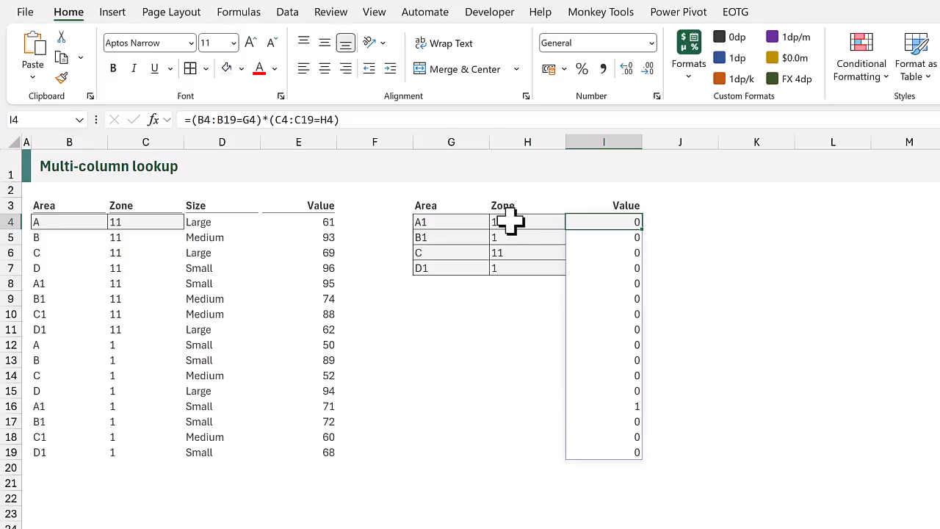
Step: Wrap I4's conditions in XLOOKUP with lookup value 1 and return array E4:E19
double_click(575, 221)
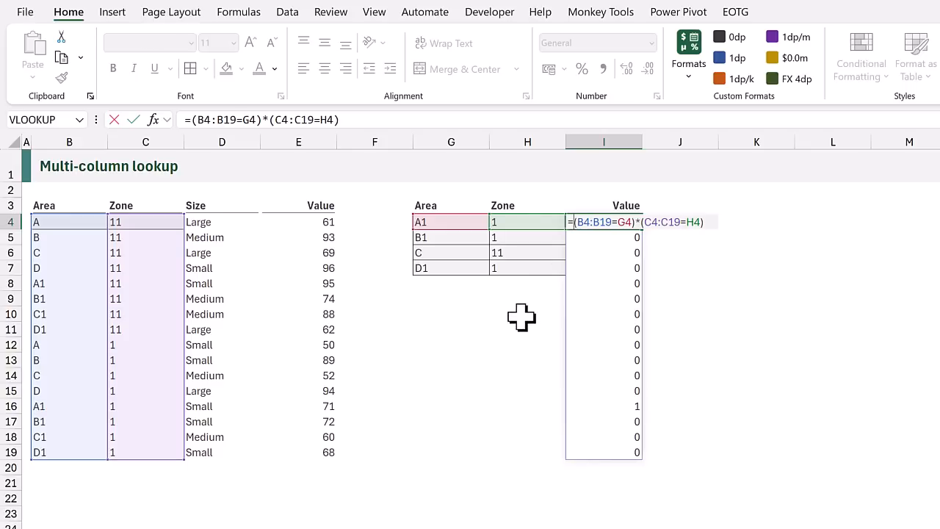
text(XLOOKUP()
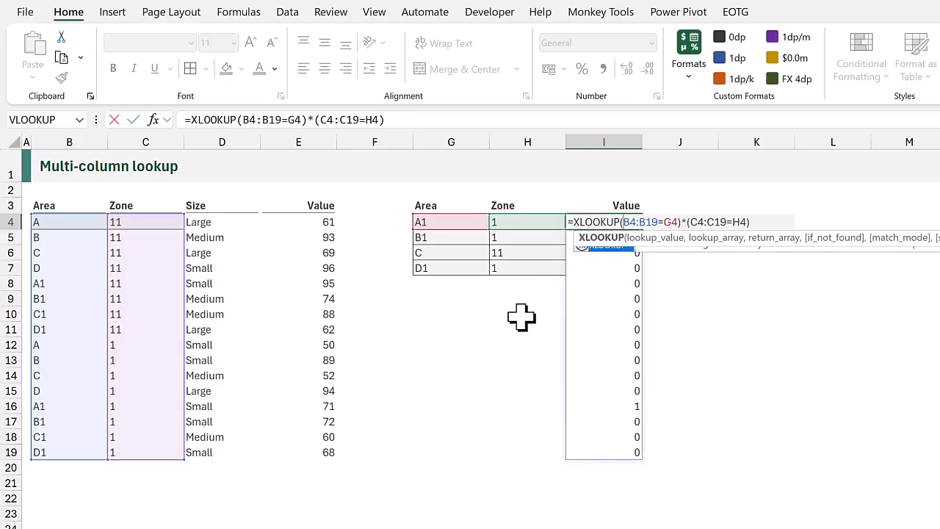
text(1,)
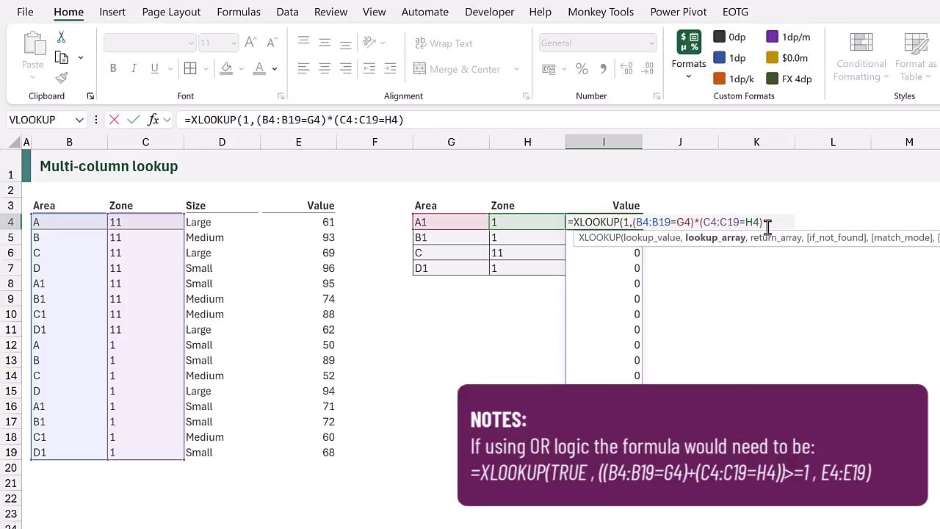
text(,)
drag(330, 225, 301, 453)
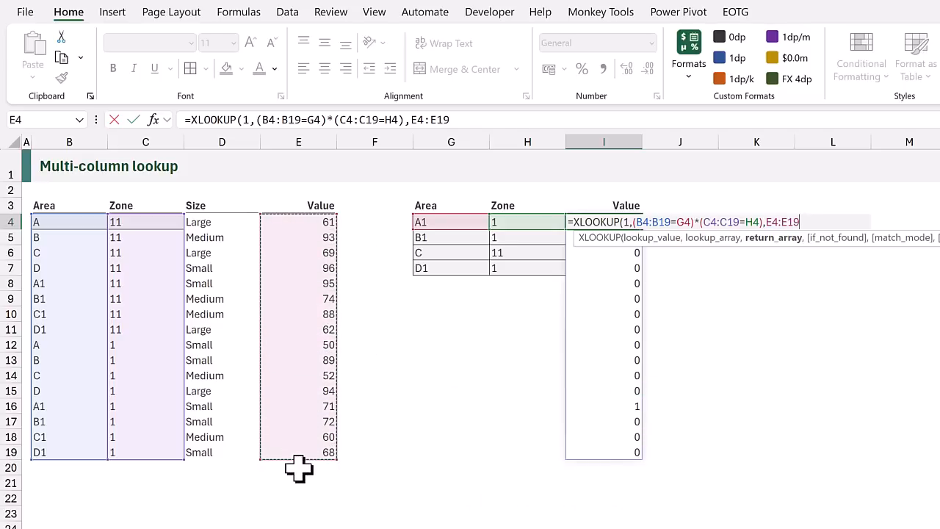
key(ctrl+Return)
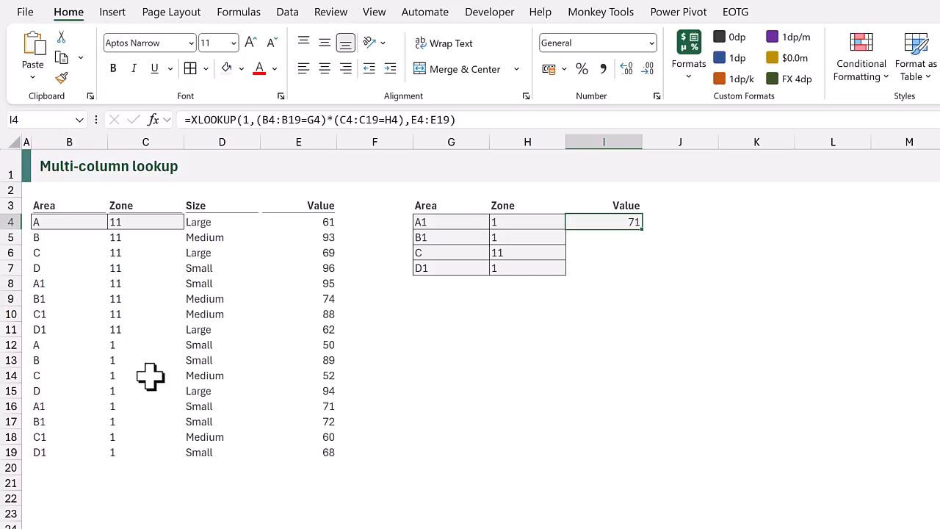
Step: Change the first data row's Area to A1 and its Zone to 1 to duplicate the lookup combination
click(68, 222)
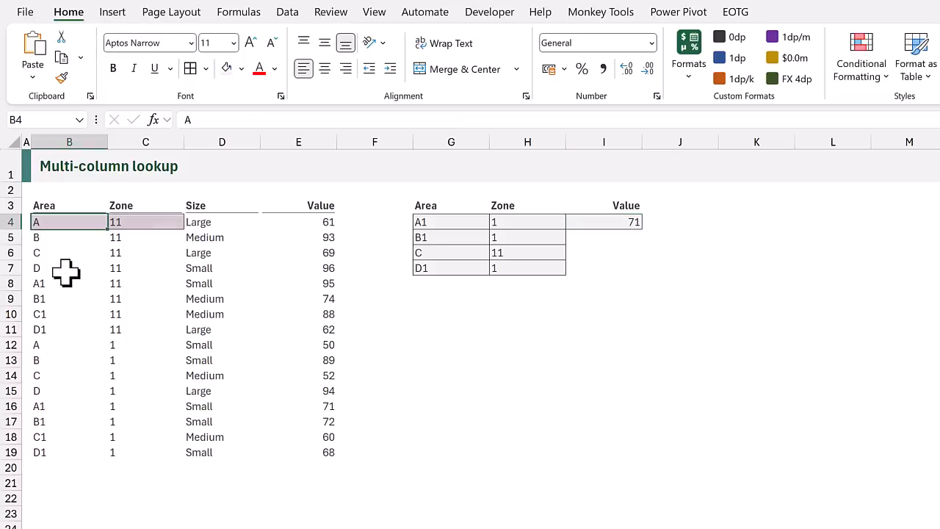
key(F2)
text(1)
key(Return)
text(1)
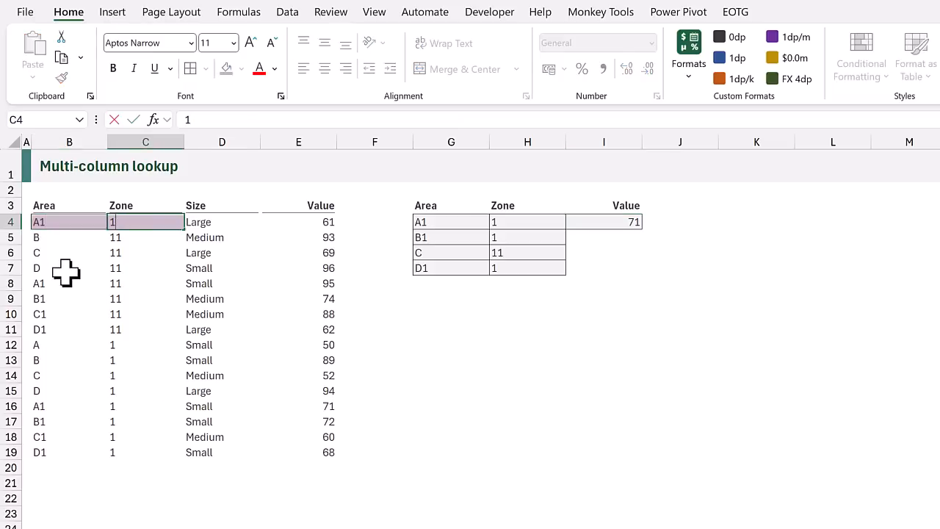
key(ctrl+Return)
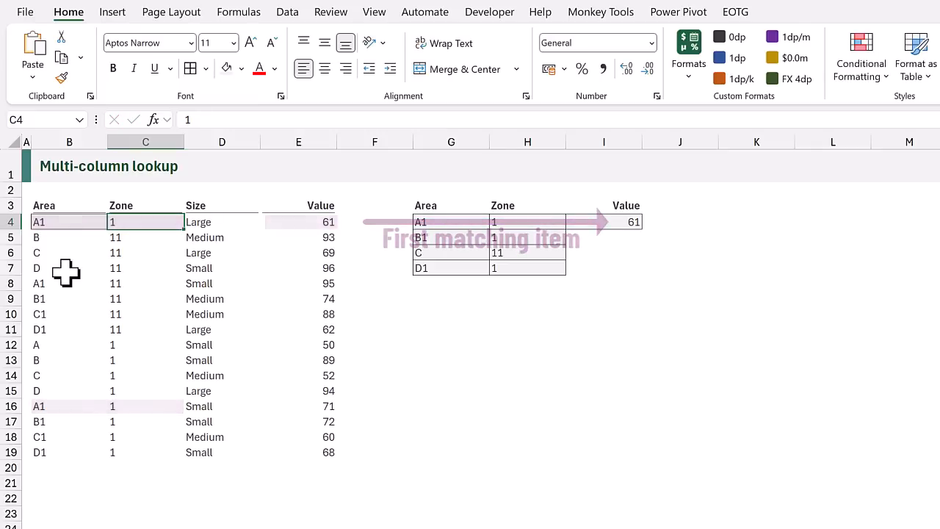
Step: Add a search mode of -1 to I4's XLOOKUP so it searches last-to-first, leaving if_not_found and match mode empty
click(577, 222)
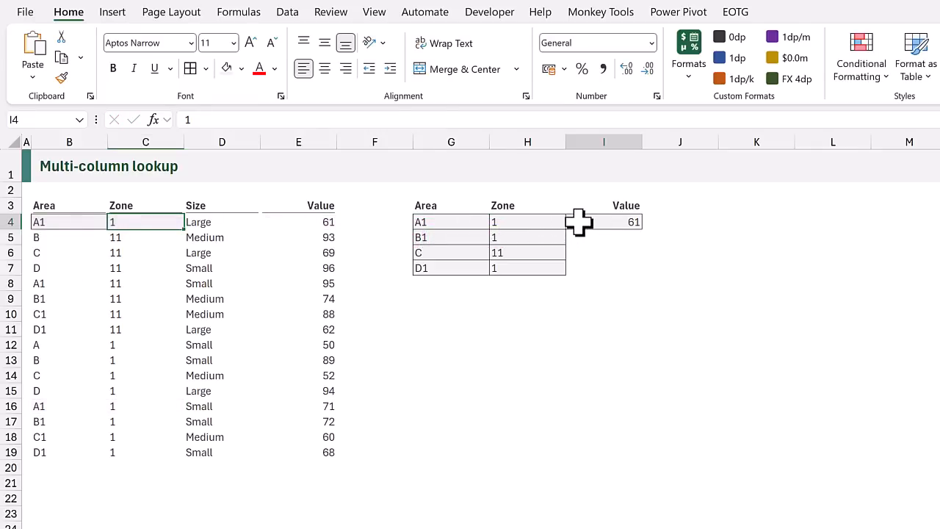
key(F2)
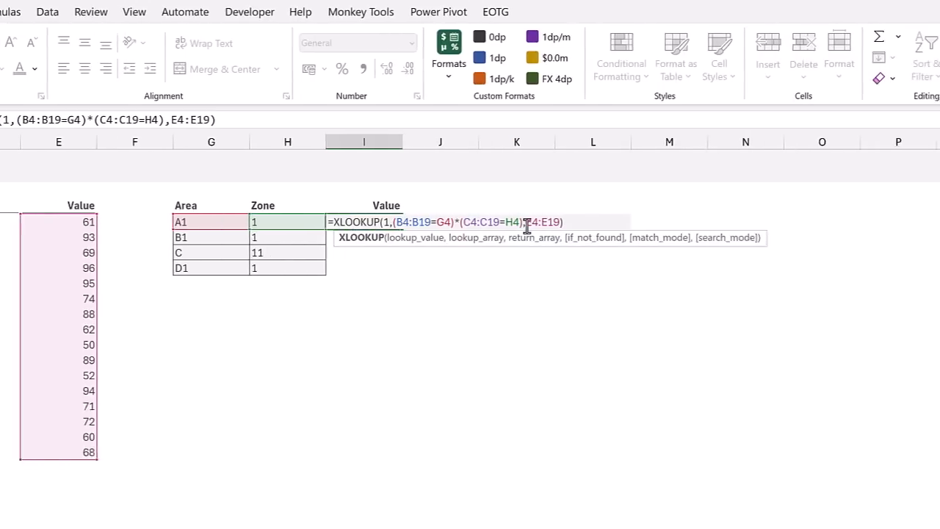
key(BackSpace)
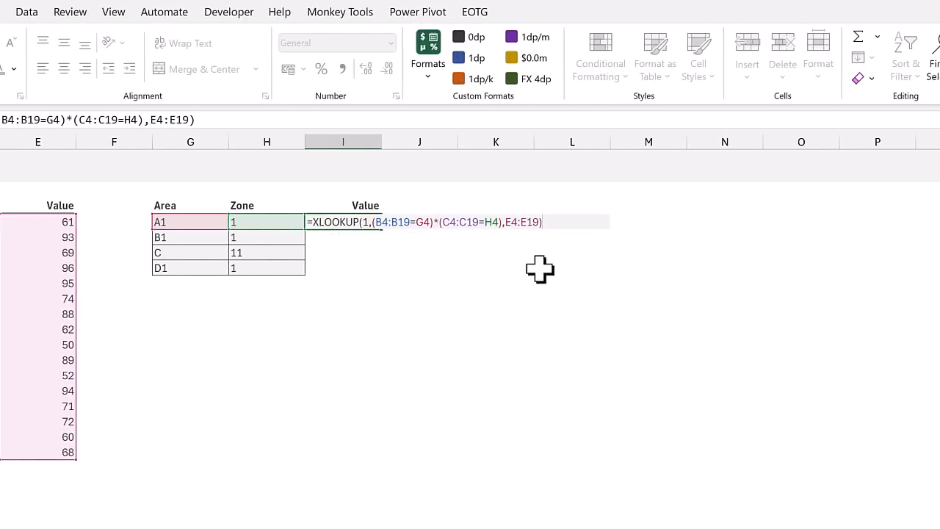
text(,,)
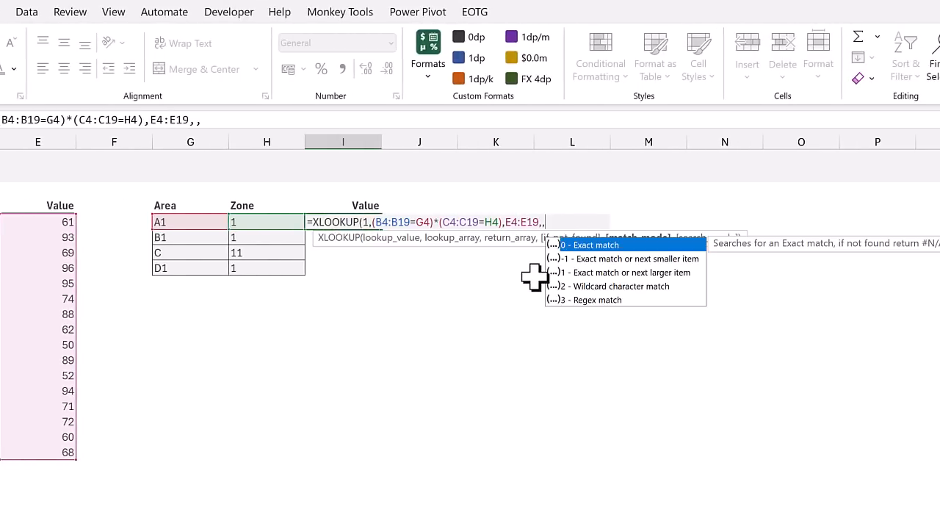
text(,-1)
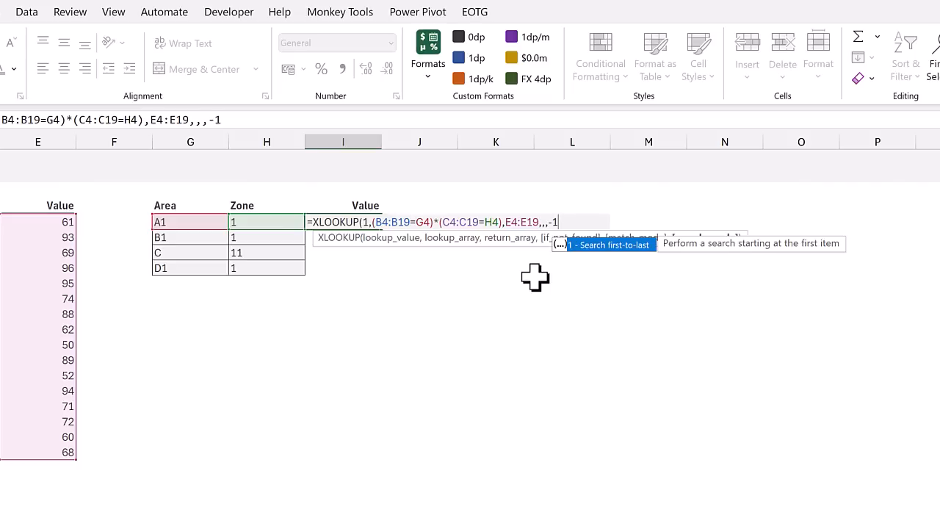
key(ctrl+Return)
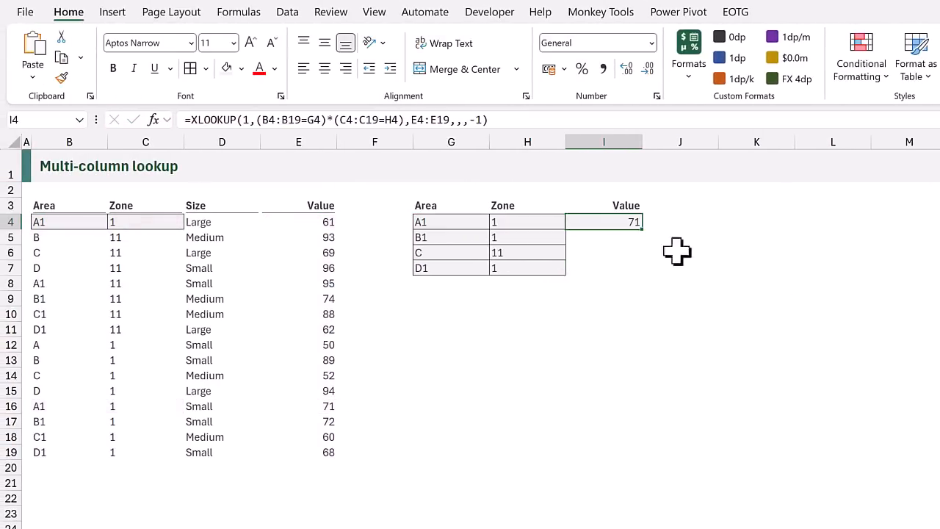
Step: Try extending I4's criteria references to G4:G7 and H4:H7 to return all lookup rows, and undo that change
double_click(621, 227)
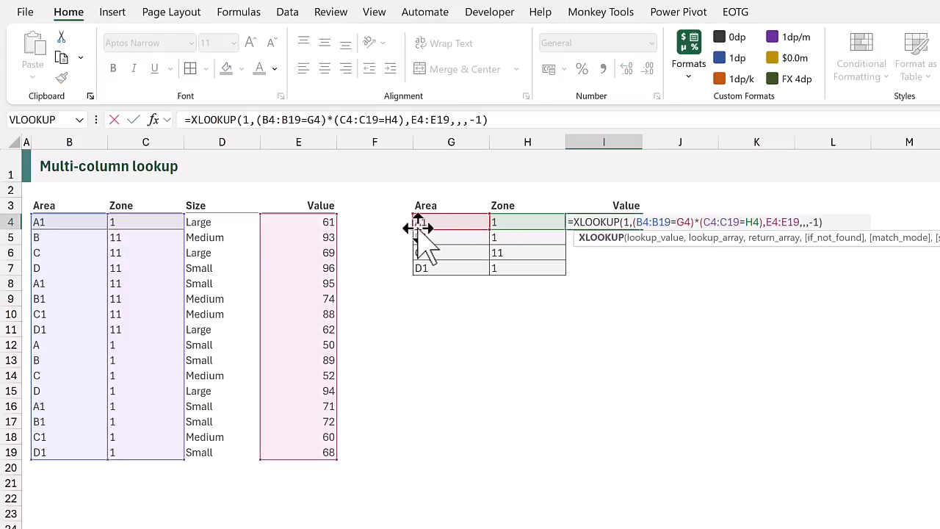
drag(413, 230, 405, 275)
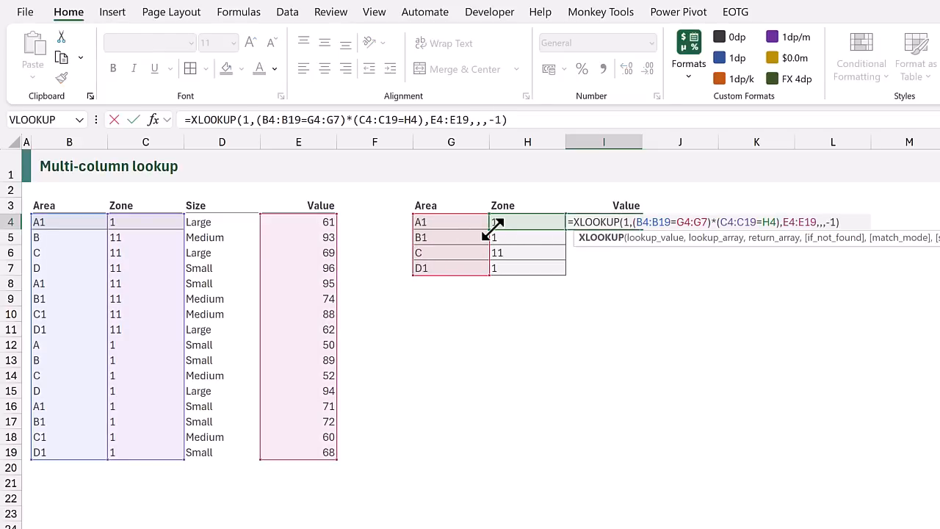
drag(489, 228, 494, 274)
key(ctrl+Return)
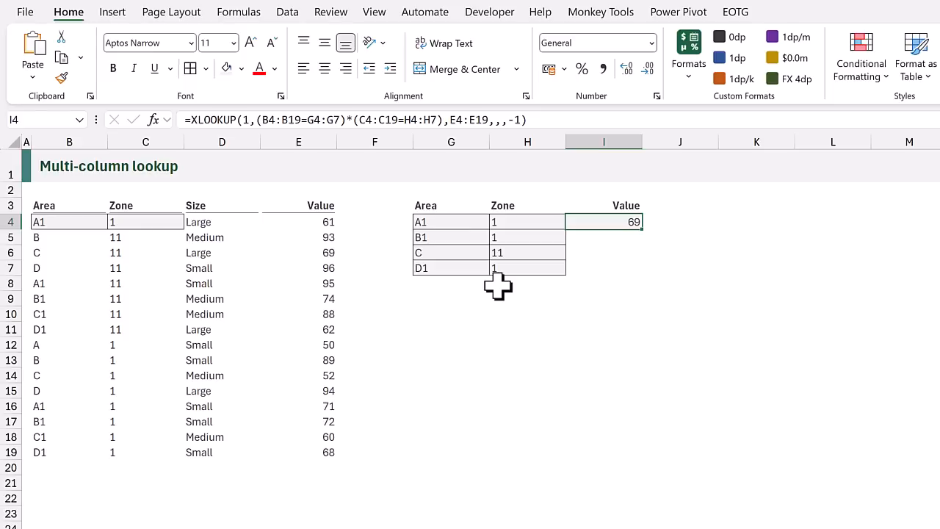
key(ctrl+z)
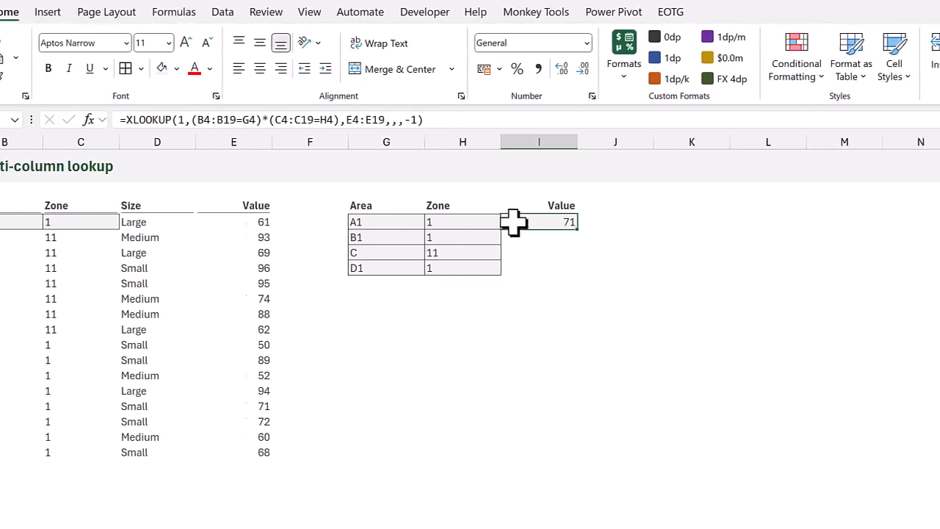
Step: Wrap I4's XLOOKUP in MAP over arrays G4:G7 and H4:H7 with a LAMBDA taking parameters area and zone
double_click(517, 222)
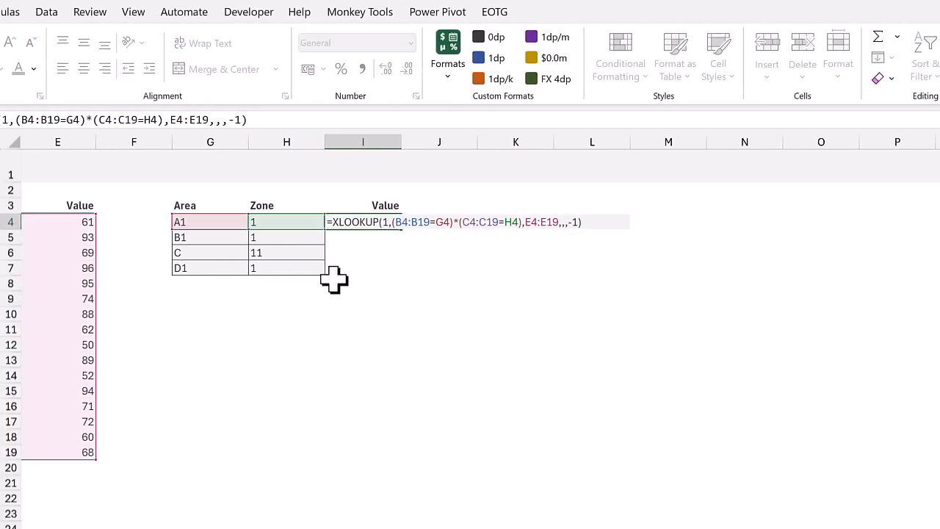
text(MAP()
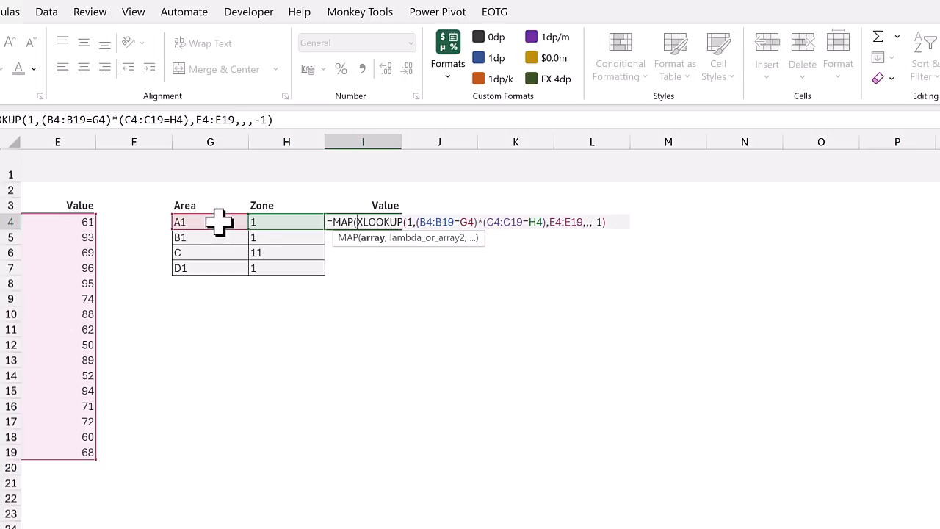
drag(218, 223, 218, 279)
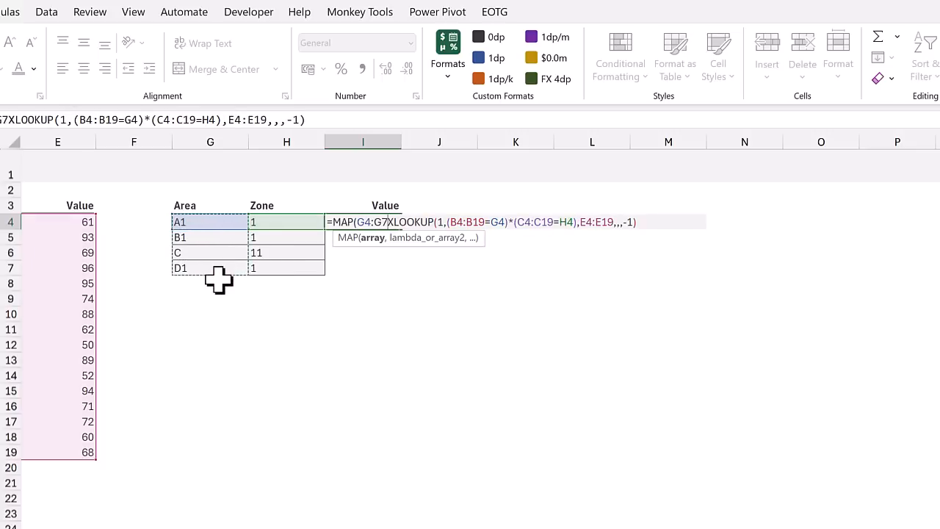
text(,)
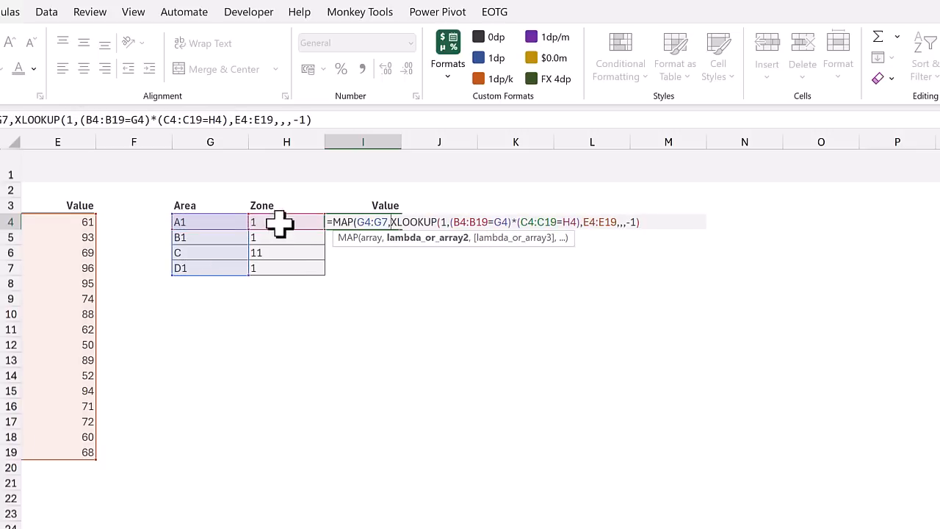
drag(279, 221, 281, 268)
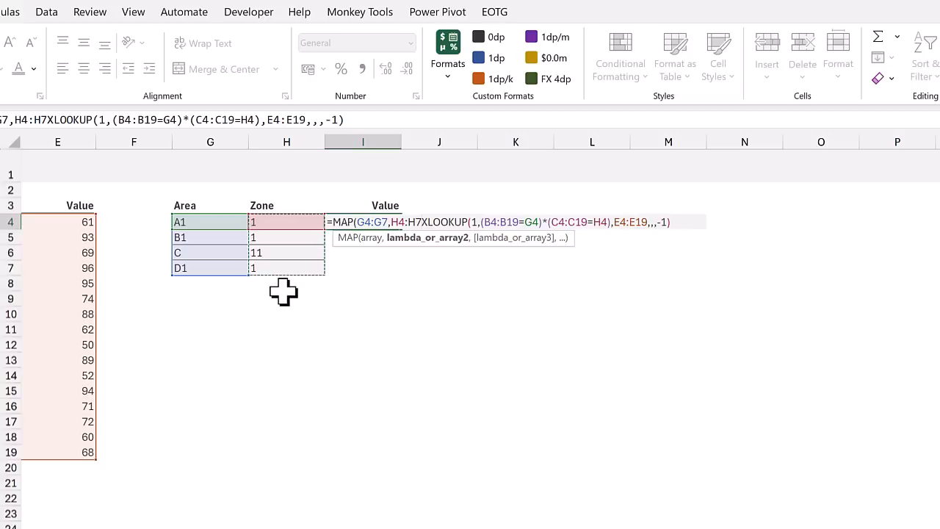
text(,LAMBDA()
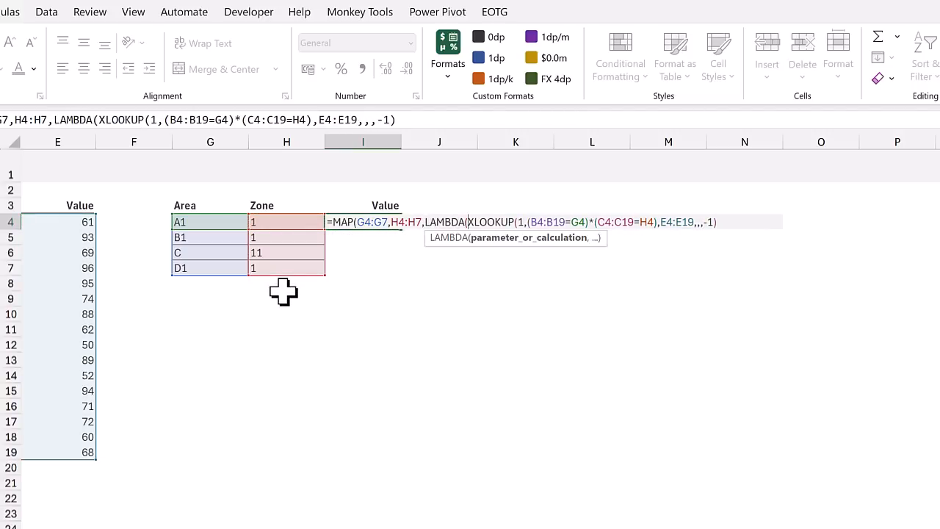
text(area,)
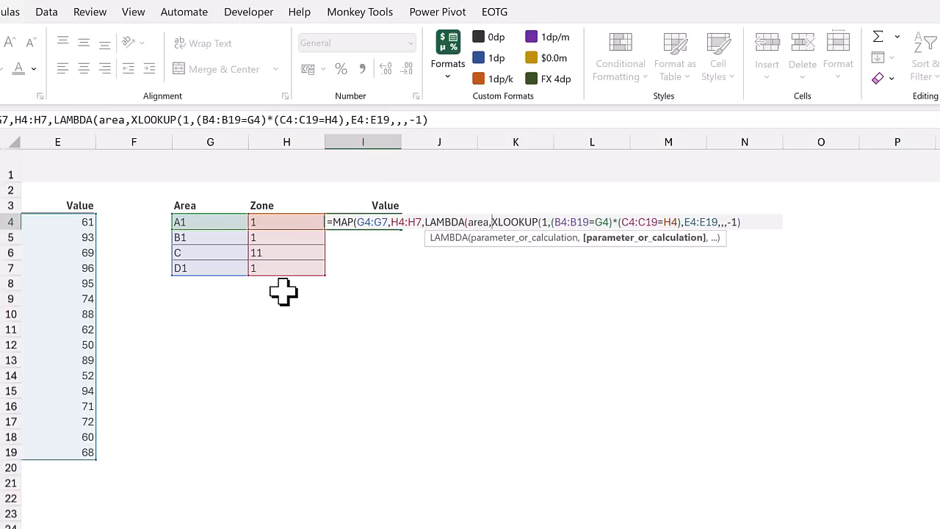
text(zone,)
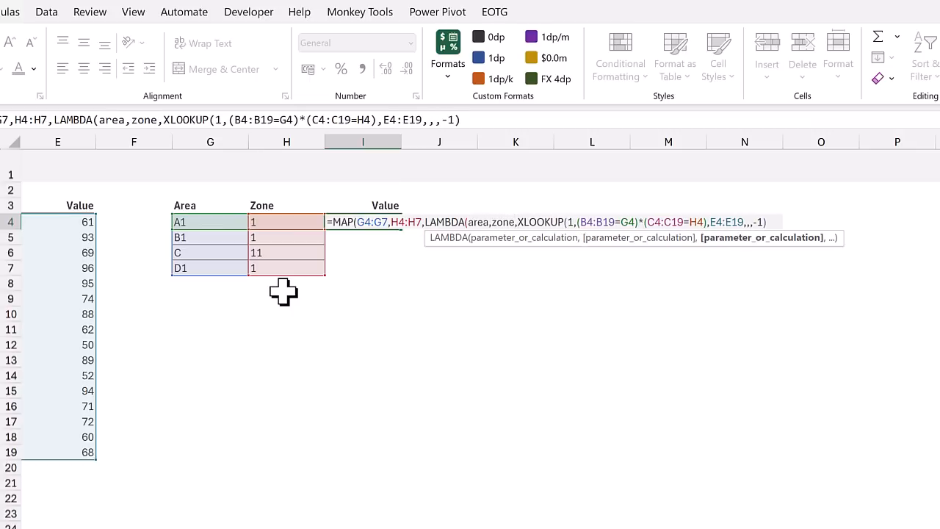
Step: Replace G4 and H4 in the XLOOKUP conditions with area and zone, then close and commit I4's MAP formula
double_click(627, 222)
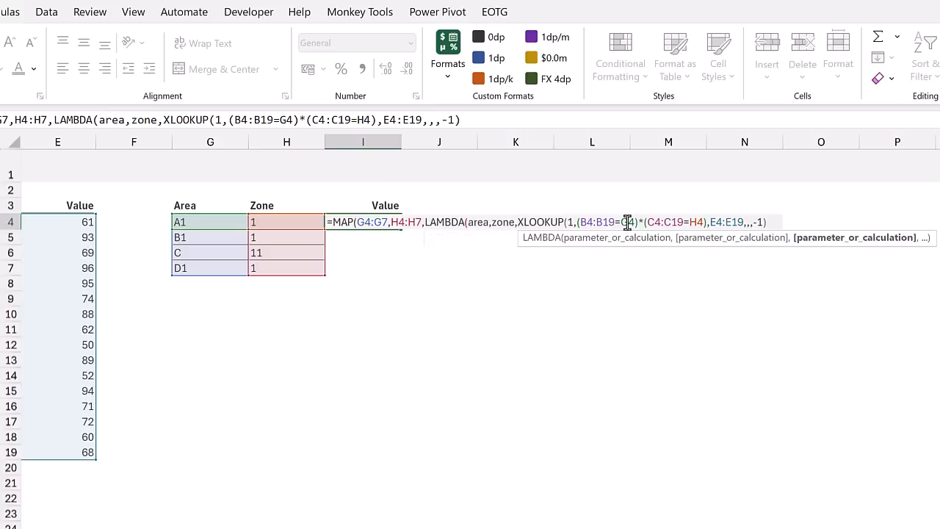
text(area)
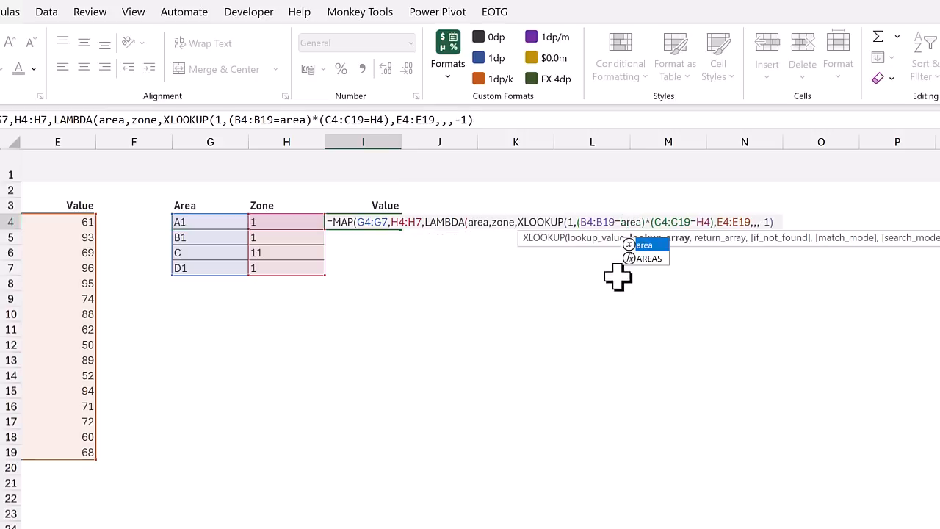
double_click(702, 221)
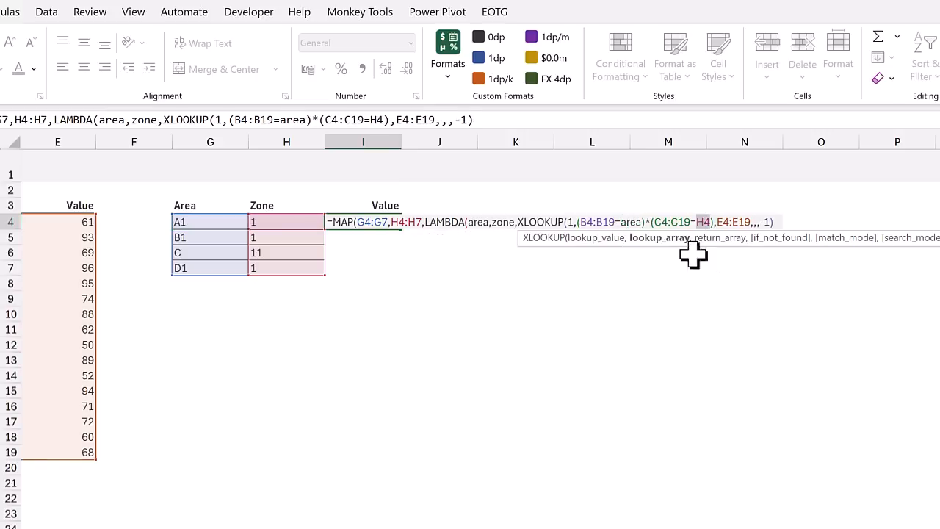
text(zone)
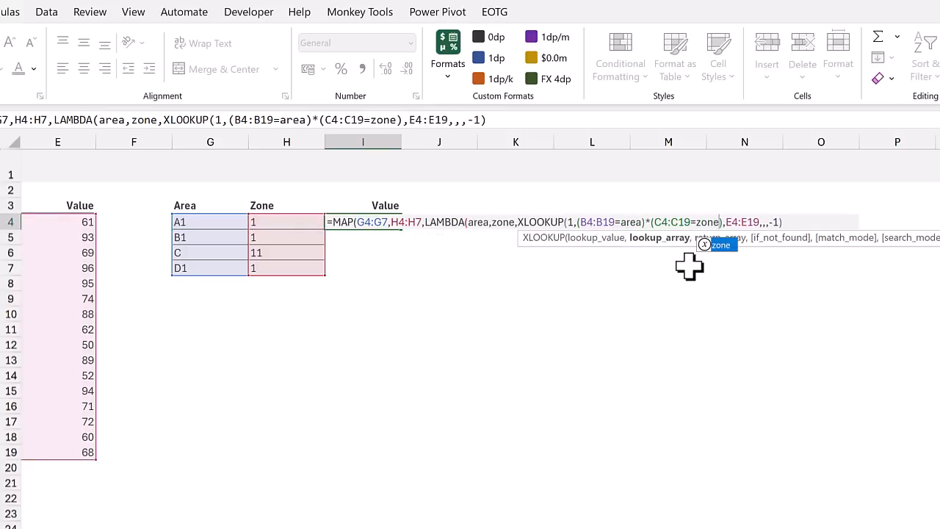
click(786, 222)
text()))
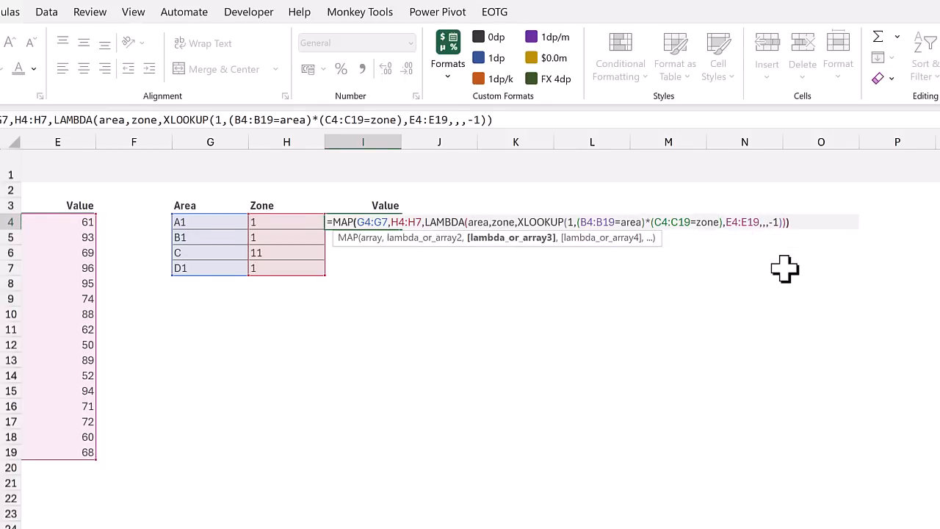
key(ctrl+Return)
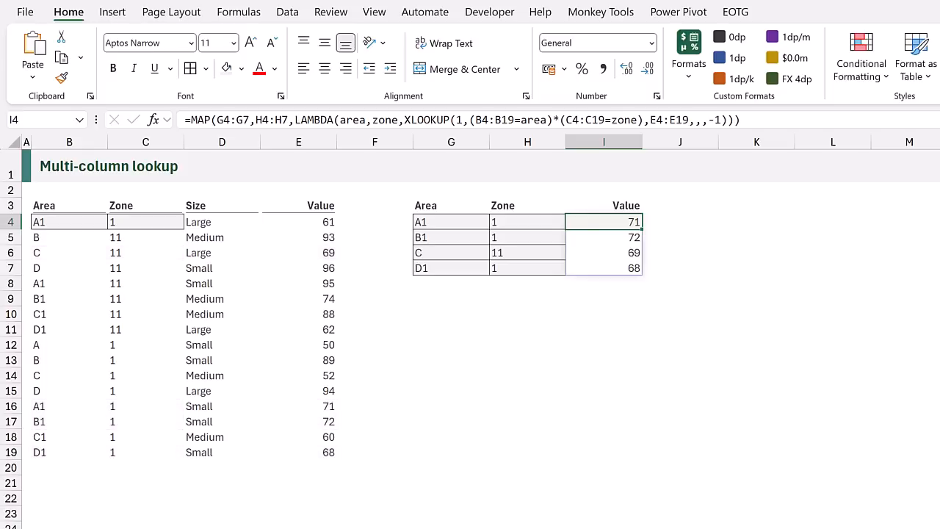
Step: Change the XLOOKUP return range in I4's MAP formula to the Size column, D4:D19
double_click(619, 226)
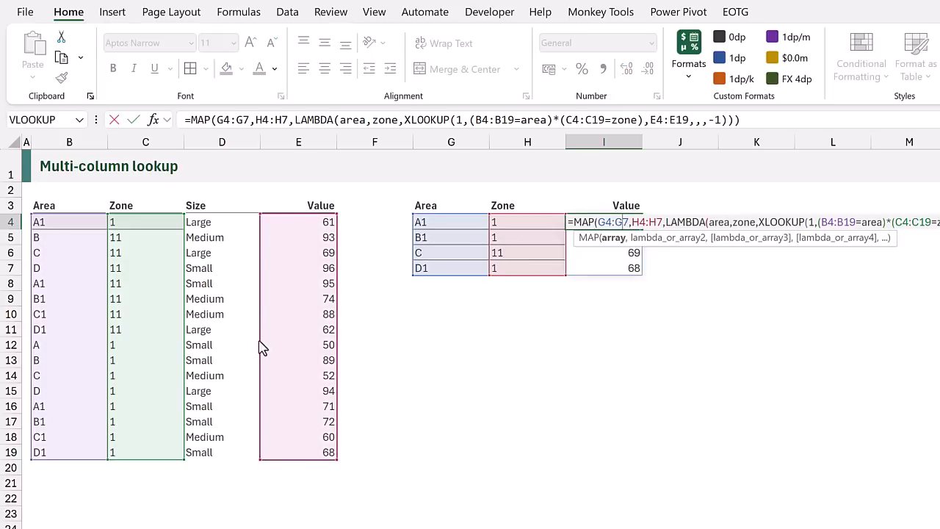
drag(262, 346, 244, 348)
key(ctrl+Return)
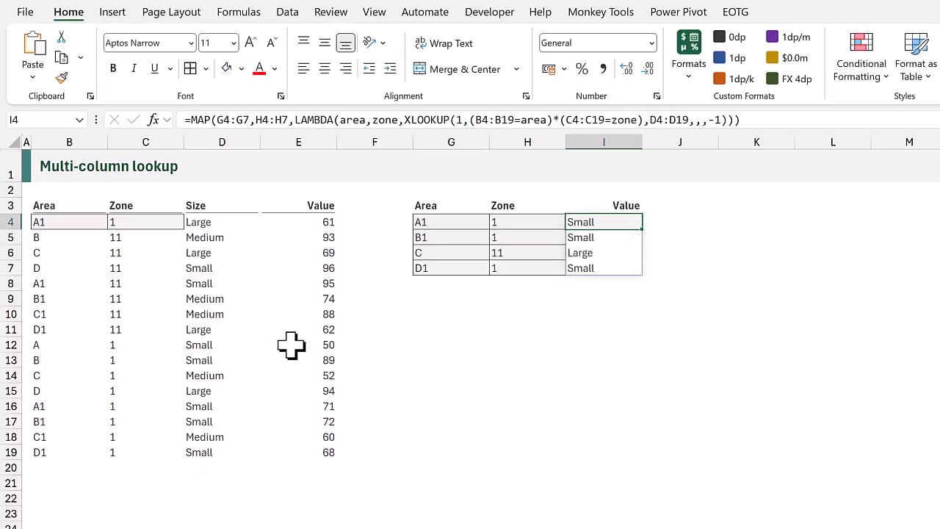